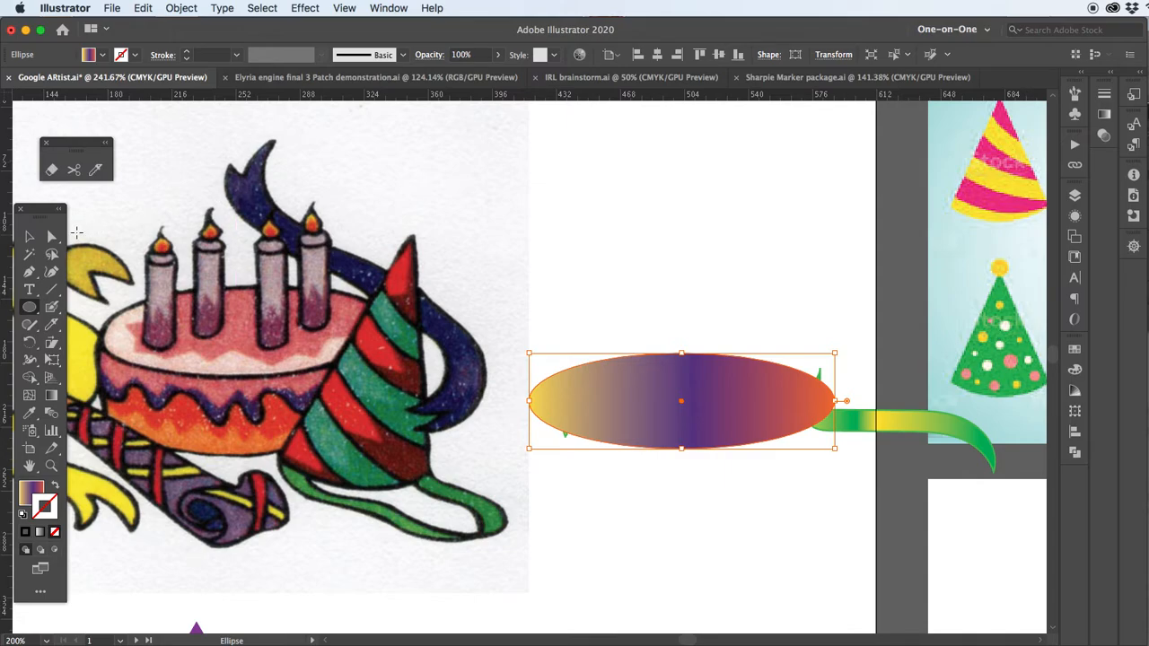
Fill the ellipse with the yellow sampled from the reference drawing and give it a black 1 pt stroke
{"action": "key", "text": "d"}
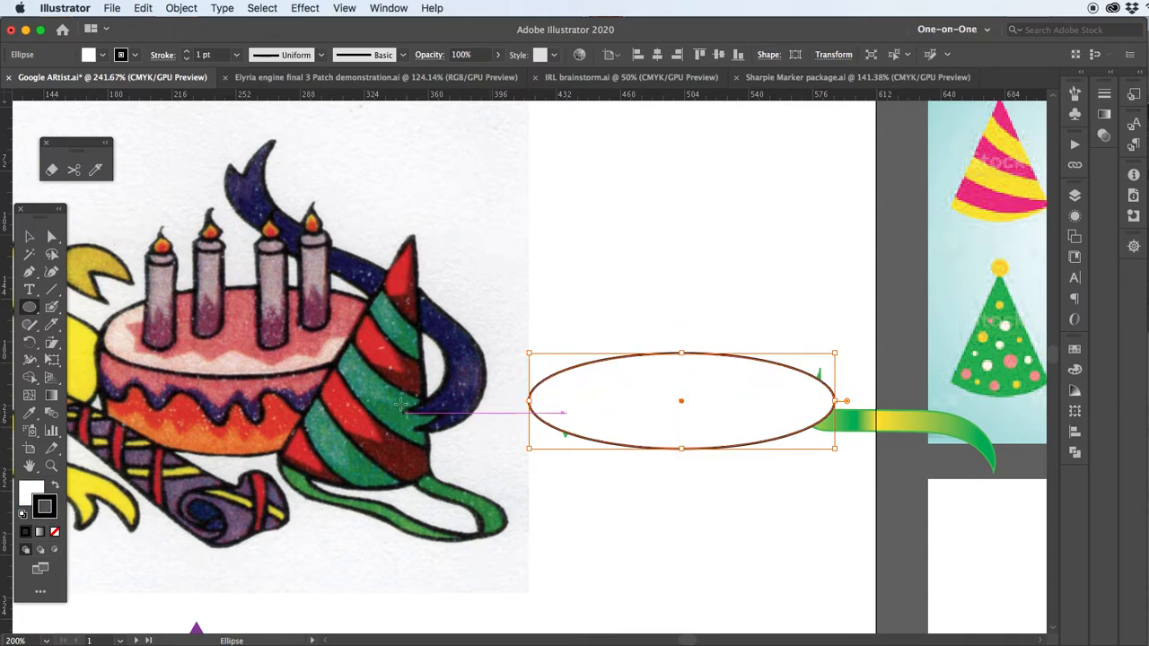
{"action": "key", "text": "i"}
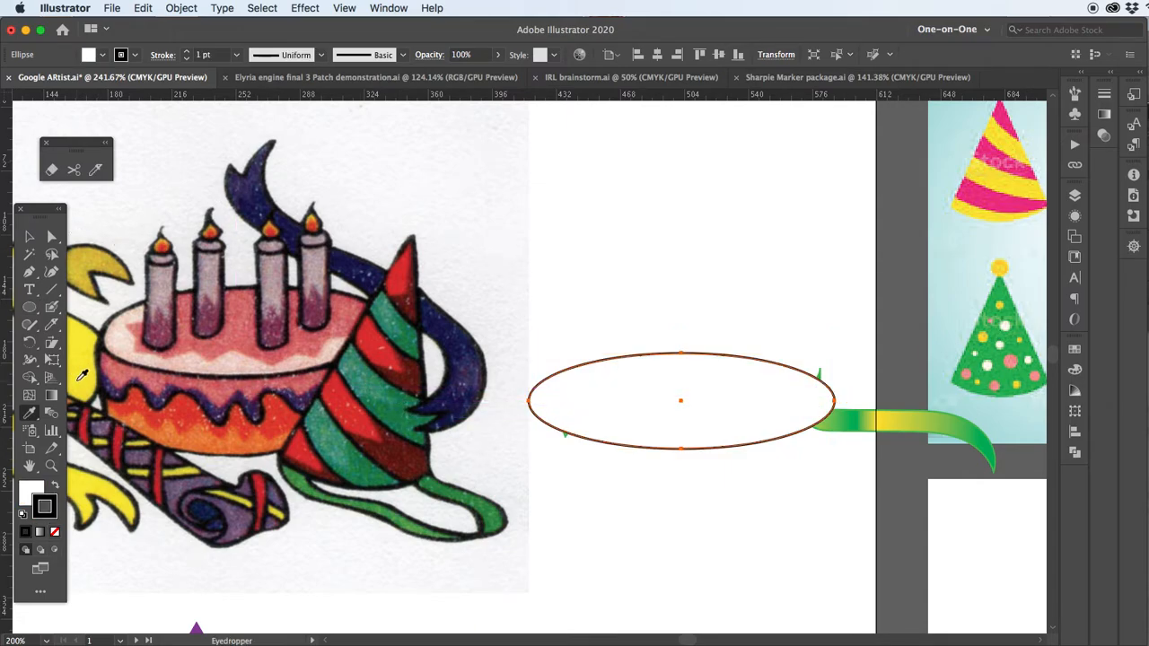
{"action": "left_click", "coordinate": [80, 378]}
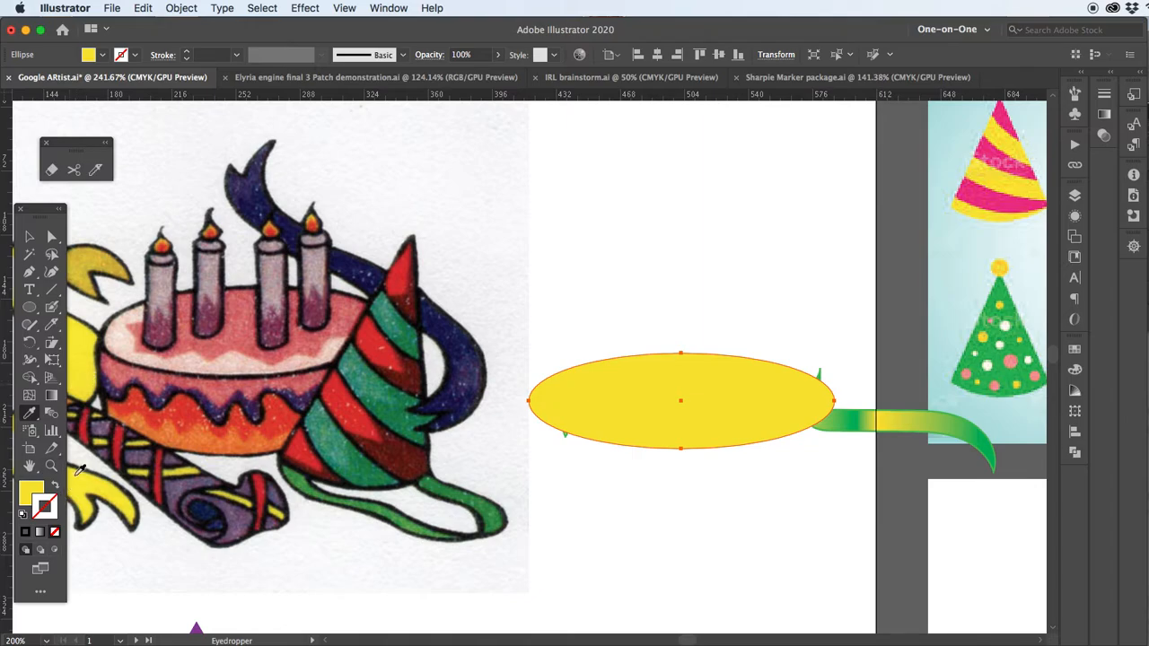
{"action": "key", "text": "v"}
{"action": "left_click", "coordinate": [135, 55]}
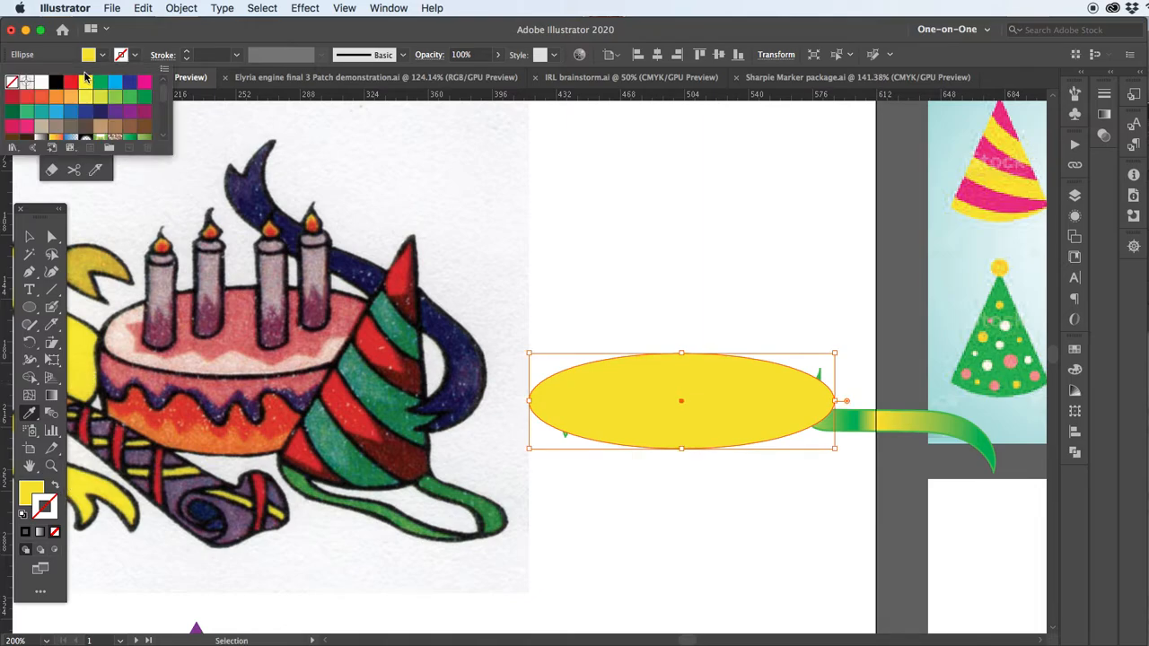
{"action": "left_click", "coordinate": [56, 82]}
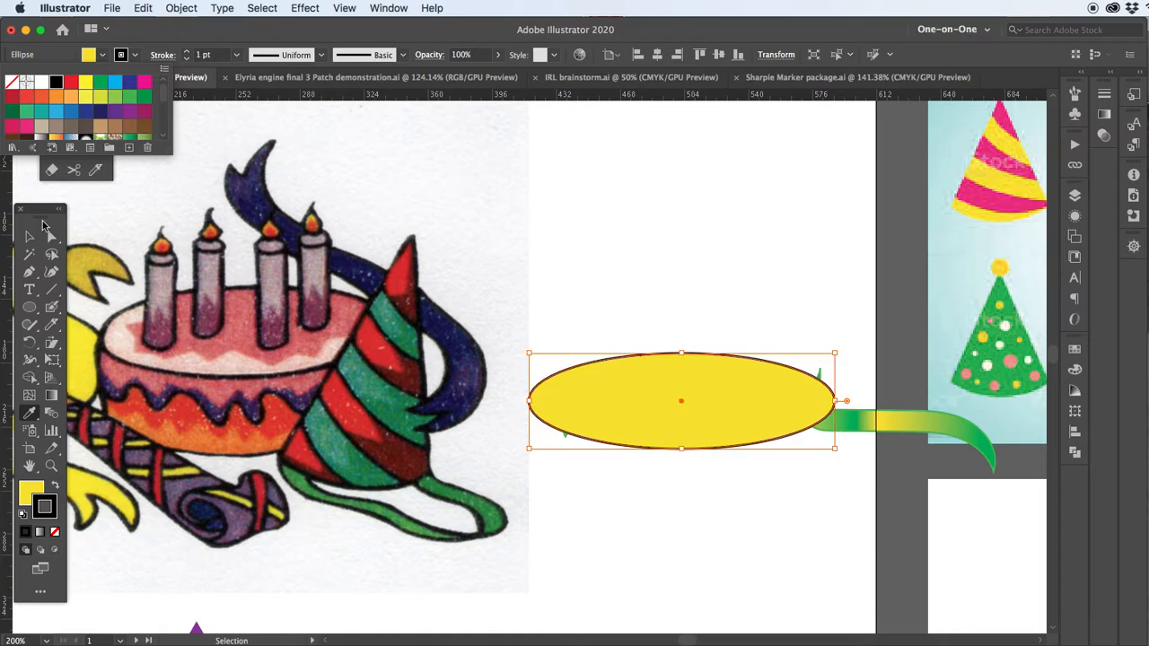
{"action": "key", "text": "Escape"}
{"action": "key", "text": "i"}
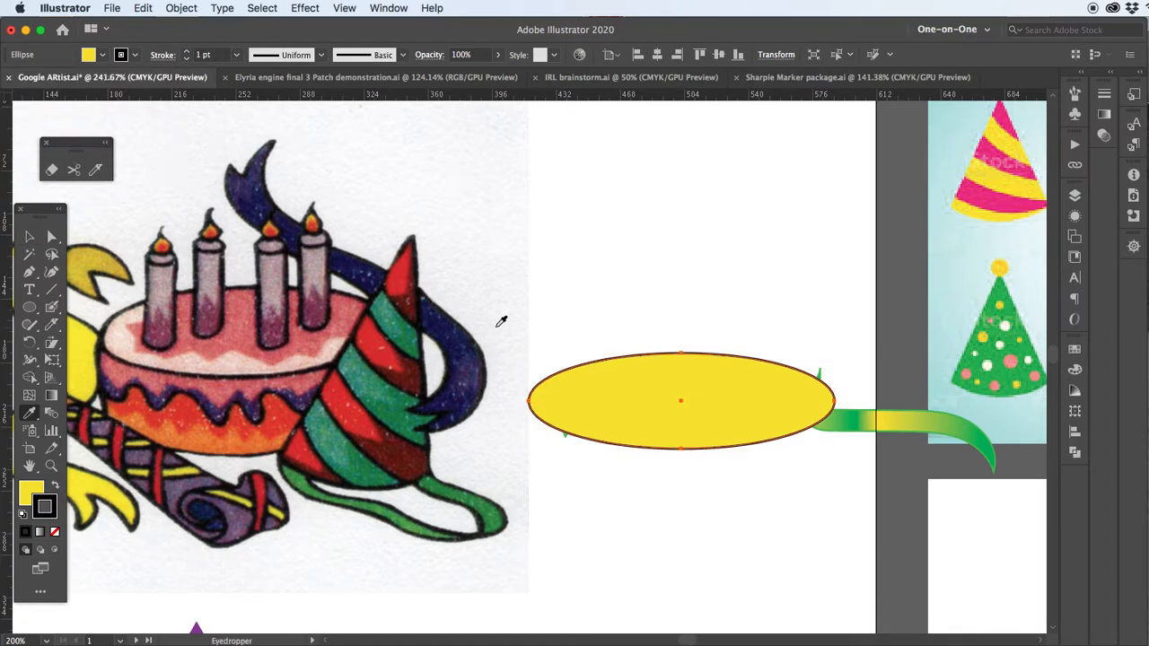
Duplicate the yellow ellipse straight up so the copy overlaps the upper part of the original
{"action": "key", "text": "v"}
{"action": "left_click", "coordinate": [526, 328]}
{"action": "left_click", "coordinate": [615, 403]}
{"action": "left_click_drag", "start_coordinate": [615, 405], "coordinate": [617, 336]}
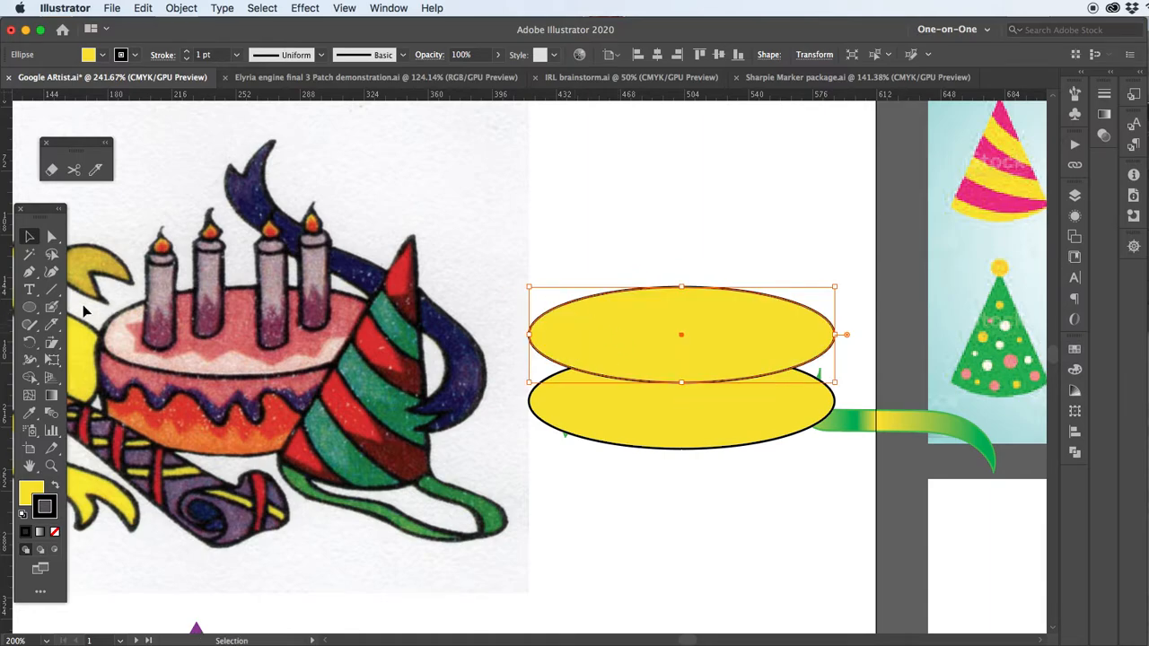
Draw a rectangle from the upper ellipse's left anchor to the lower ellipse's right anchor
{"action": "left_click_drag", "start_coordinate": [30, 310], "coordinate": [79, 309]}
{"action": "key", "text": "super+shift+a"}
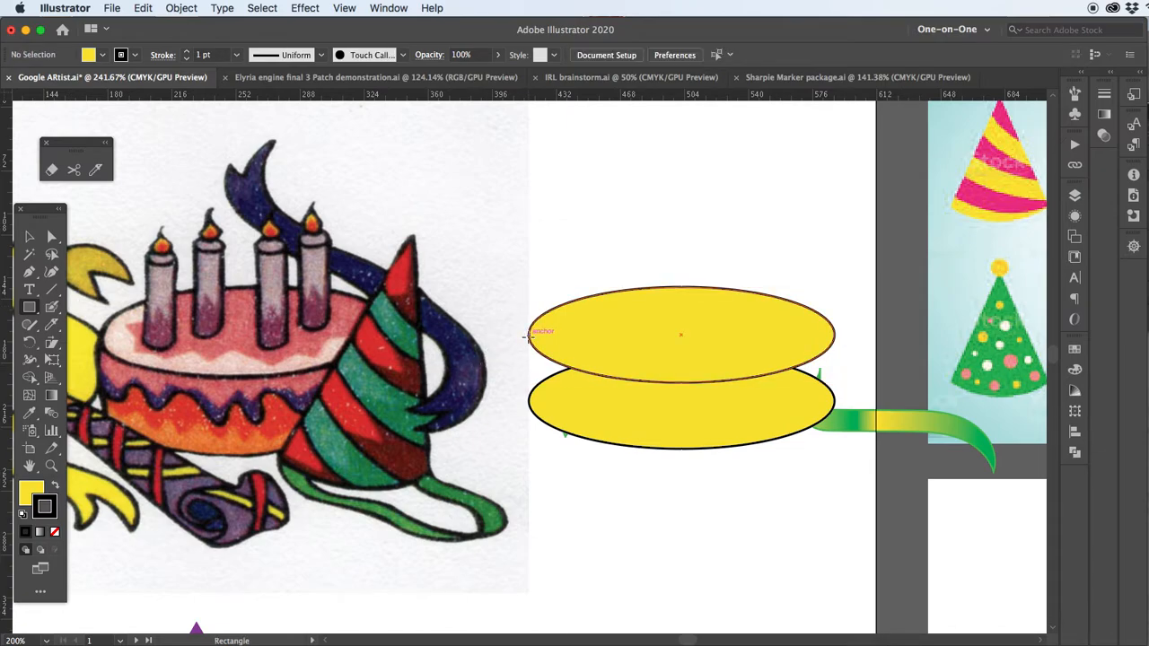
{"action": "left_click_drag", "start_coordinate": [528, 335], "coordinate": [836, 401]}
{"action": "key", "text": "v"}
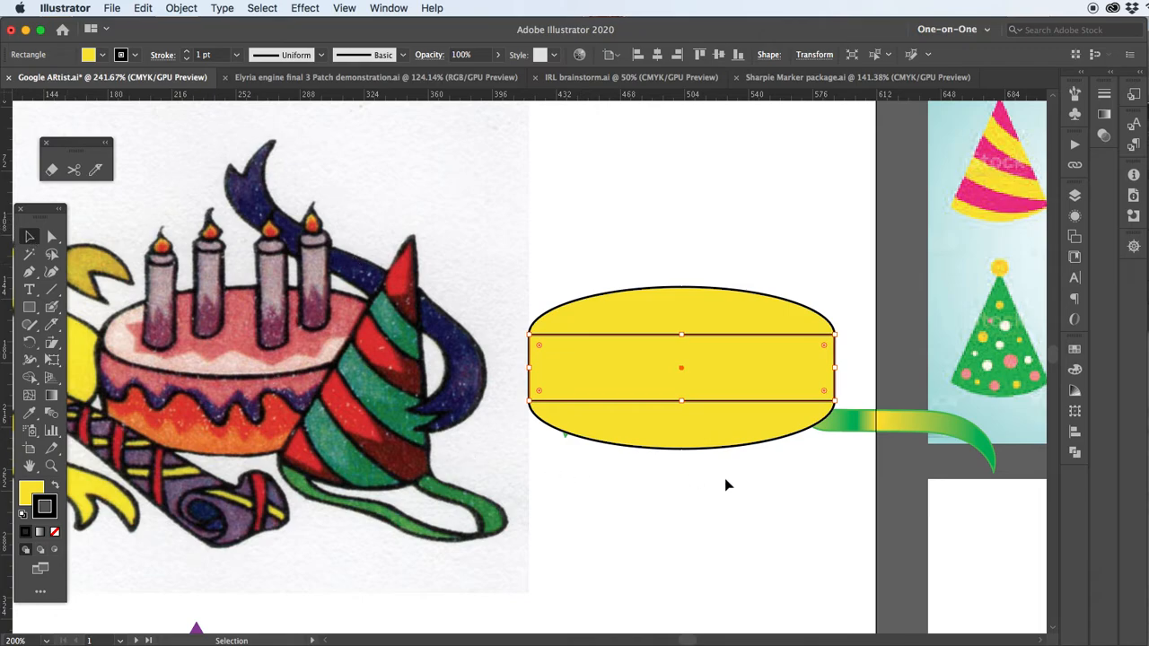
Unite the rectangle and the lower ellipse into a single cake side shape
{"action": "left_click_drag", "start_coordinate": [646, 393], "coordinate": [650, 499]}
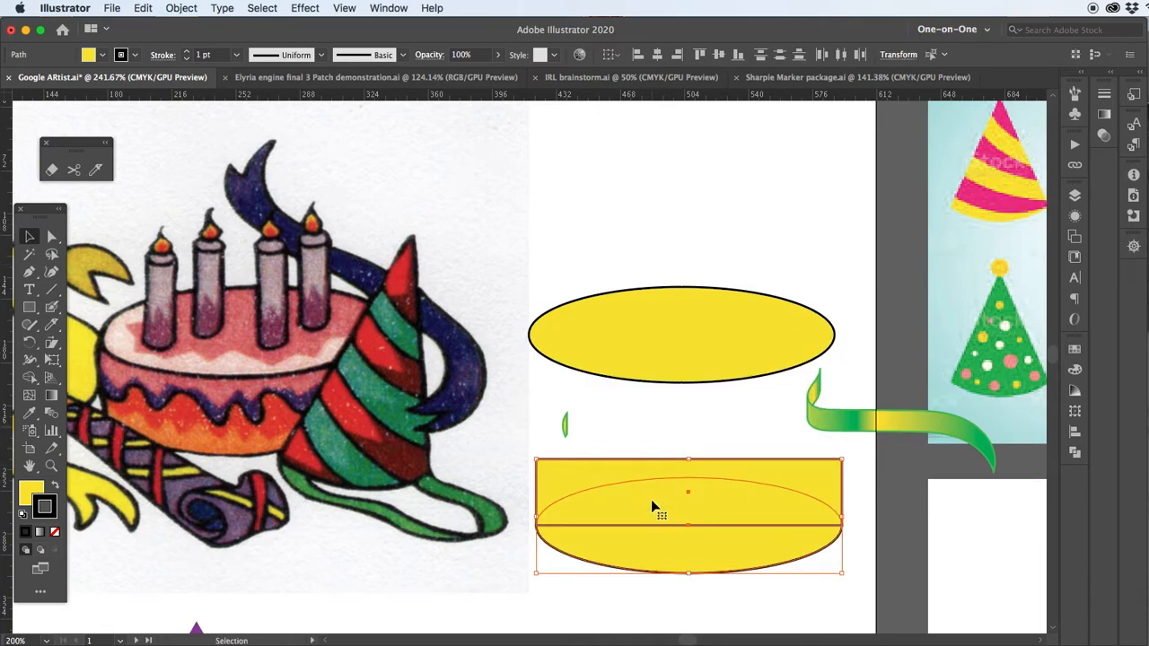
{"action": "key", "text": "super+z"}
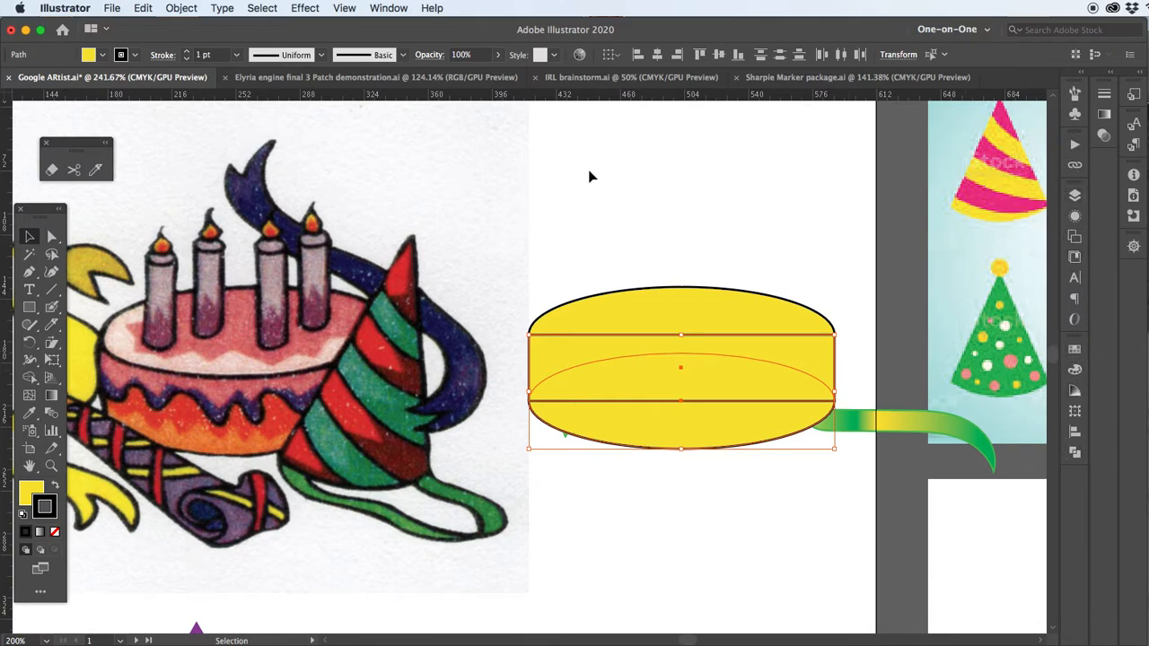
{"action": "left_click", "coordinate": [1076, 455]}
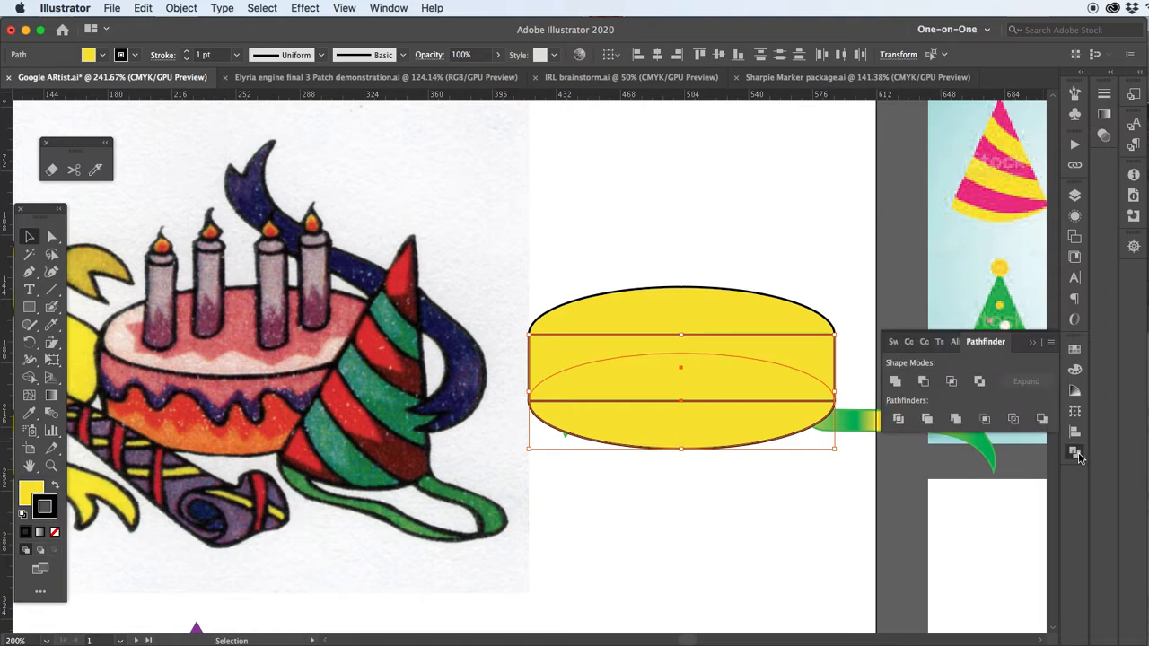
{"action": "left_click", "coordinate": [897, 383]}
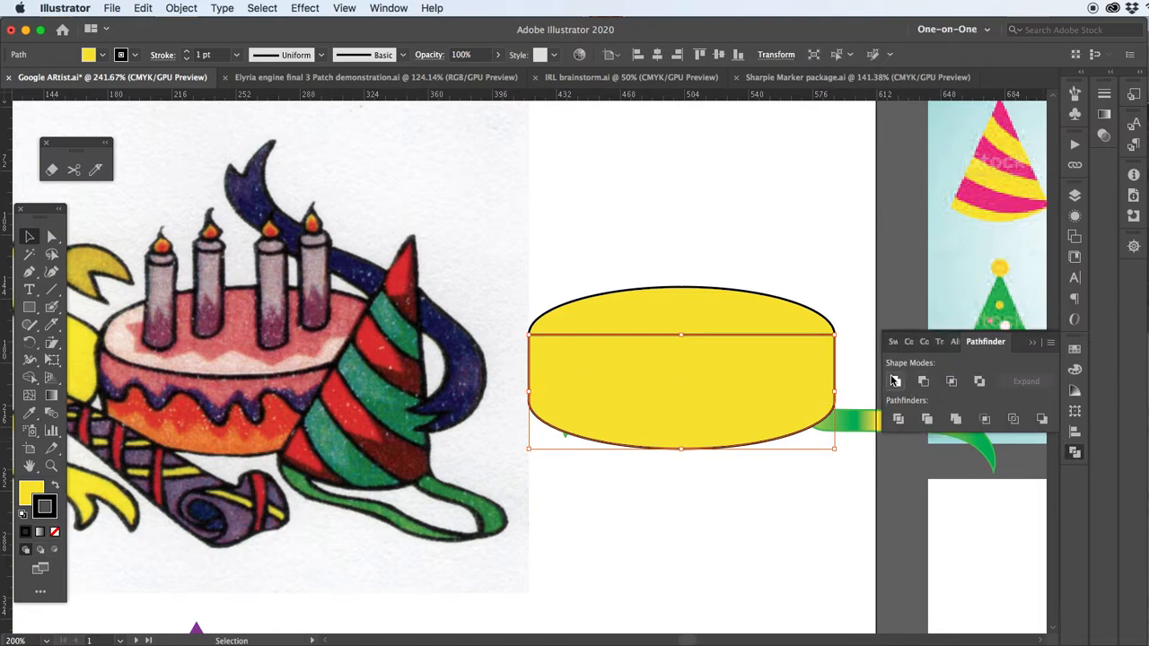
Bring the upper ellipse to the front as the cake's top surface
{"action": "left_click", "coordinate": [715, 306]}
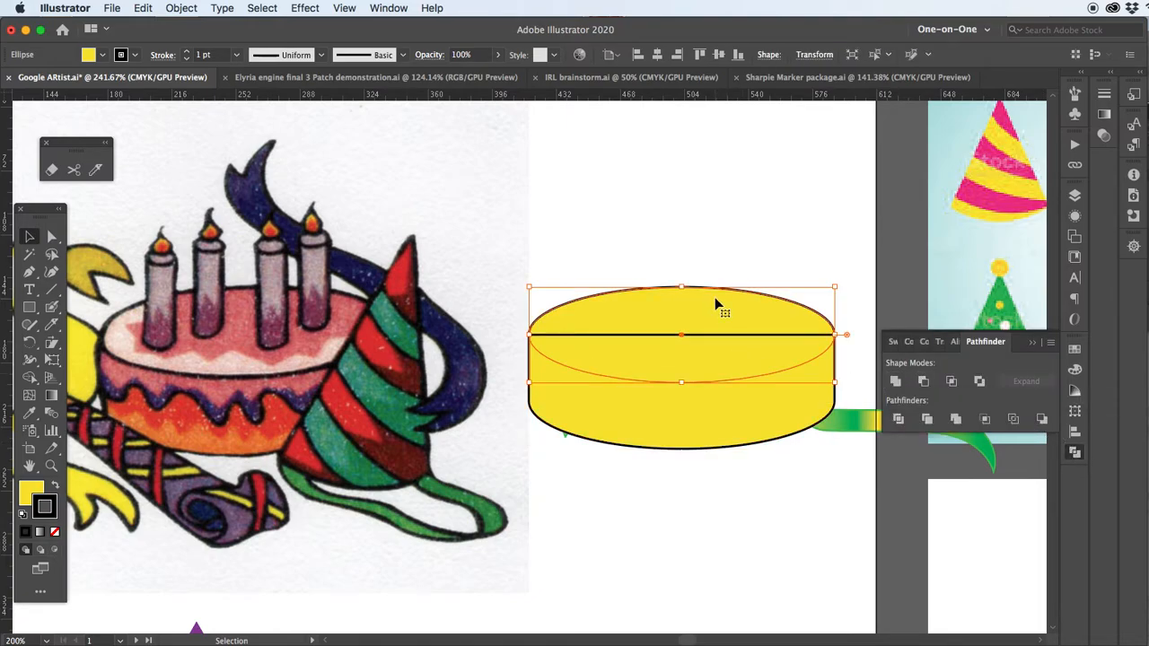
{"action": "right_click", "coordinate": [697, 362]}
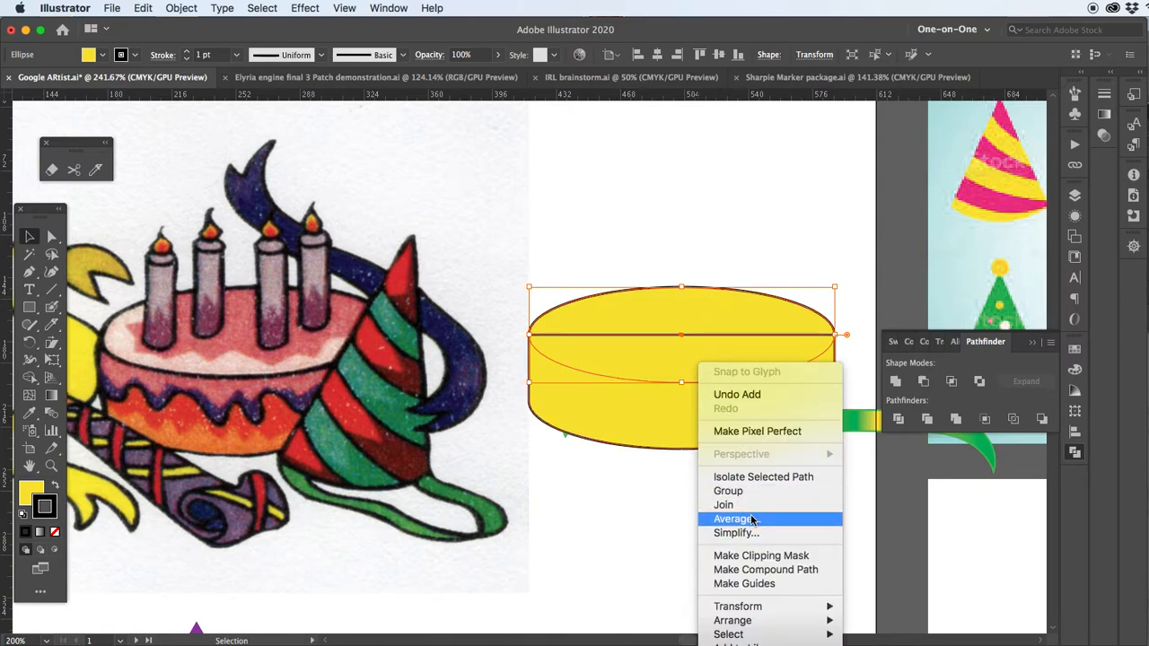
{"action": "mouse_move", "coordinate": [759, 622]}
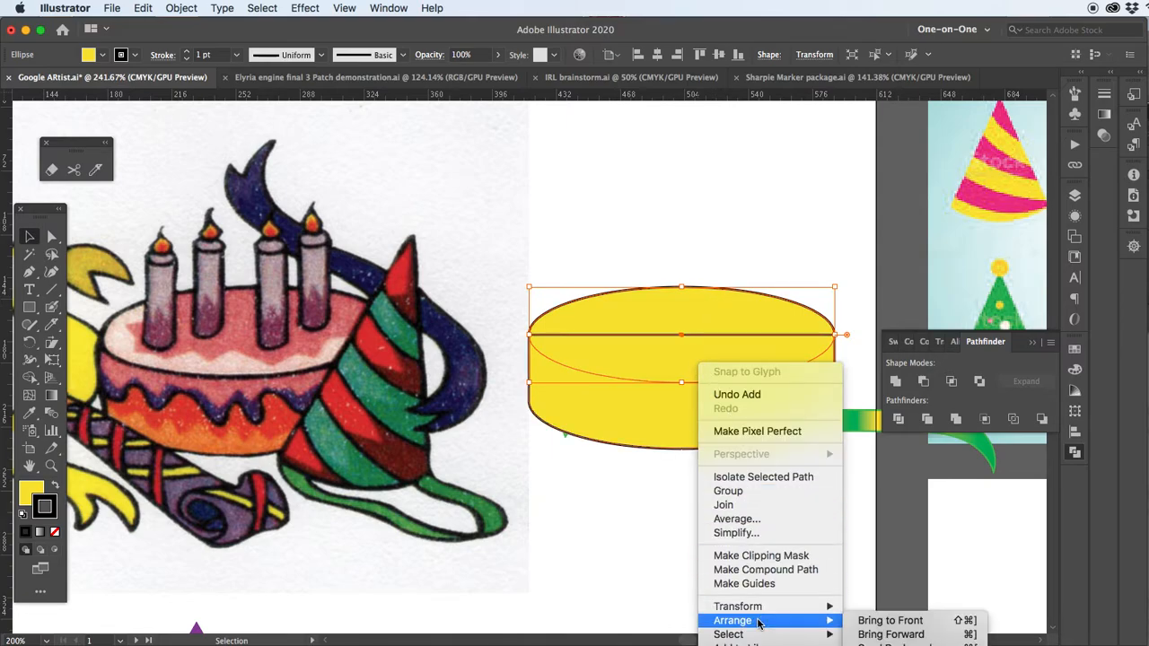
{"action": "left_click", "coordinate": [879, 621]}
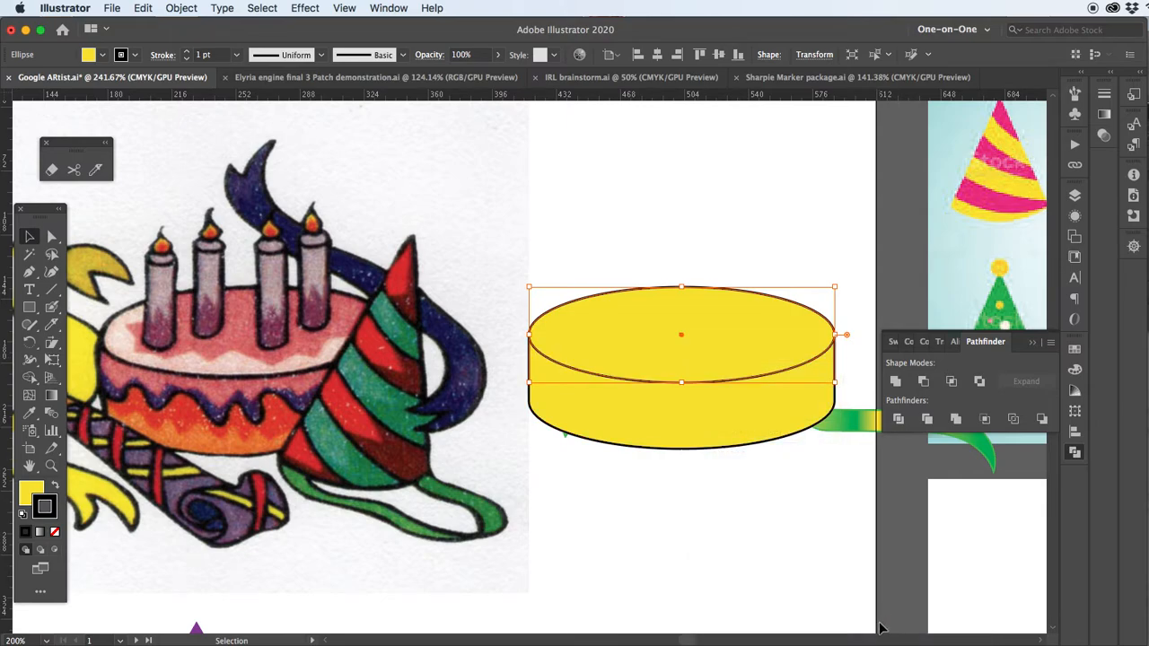
{"action": "left_click", "coordinate": [476, 225]}
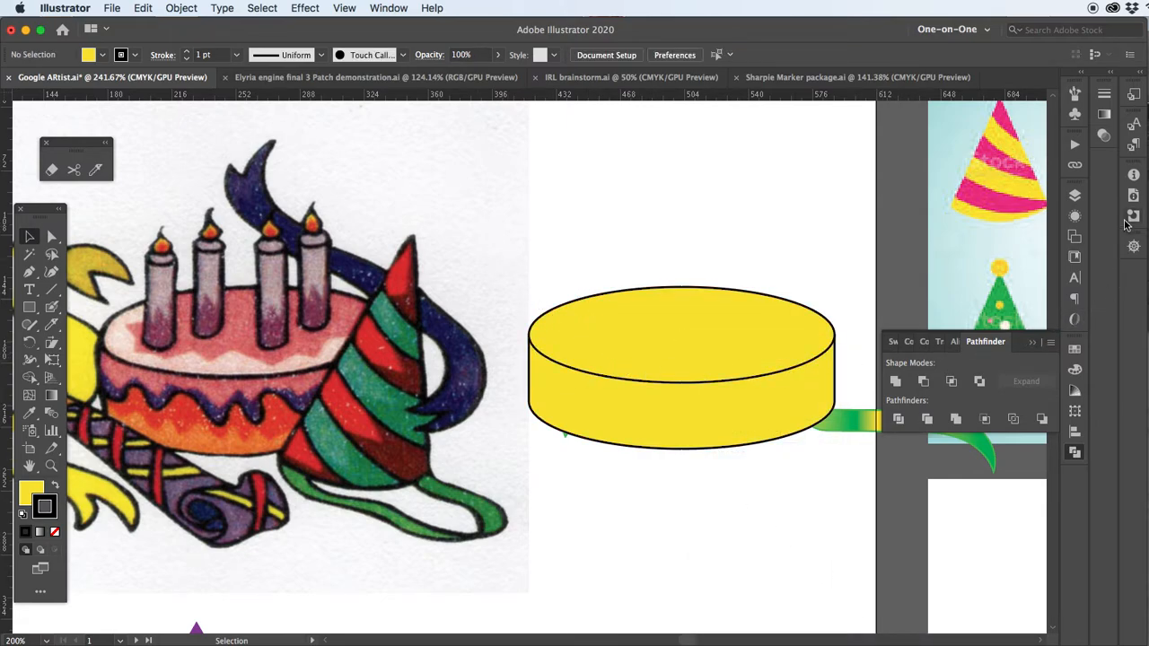
Fill the cake's side with the Split Complementary 7 gradient swatch
{"action": "left_click", "coordinate": [1074, 350]}
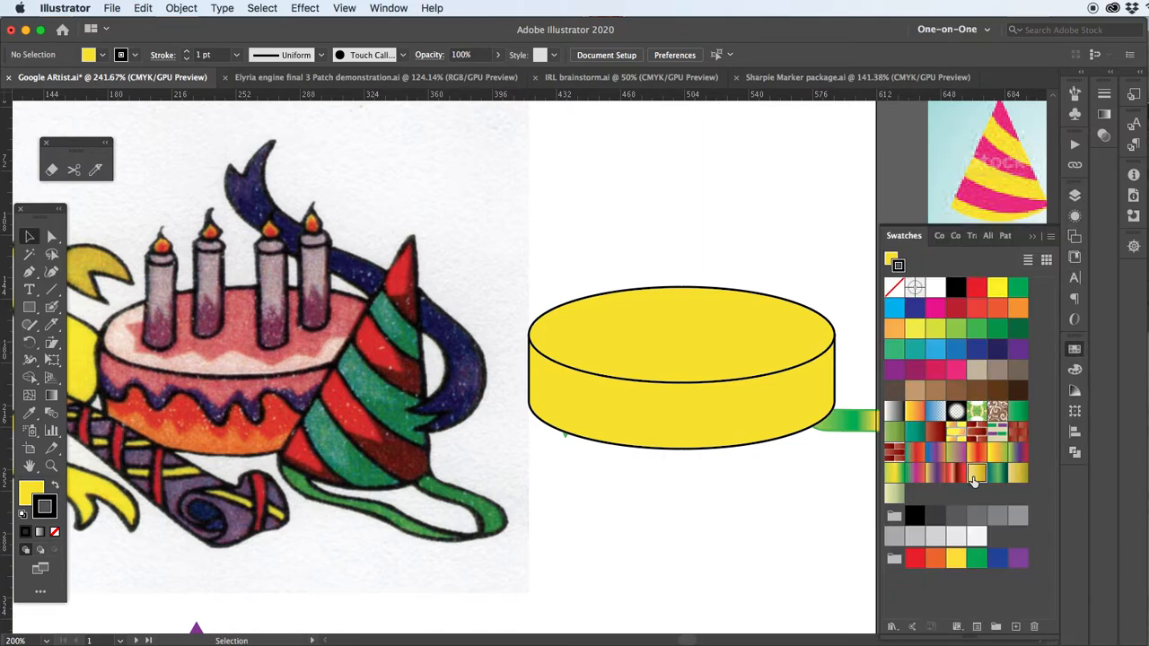
{"action": "left_click", "coordinate": [974, 476]}
{"action": "key", "text": "super+z"}
{"action": "key", "text": "x"}
{"action": "left_click", "coordinate": [976, 476]}
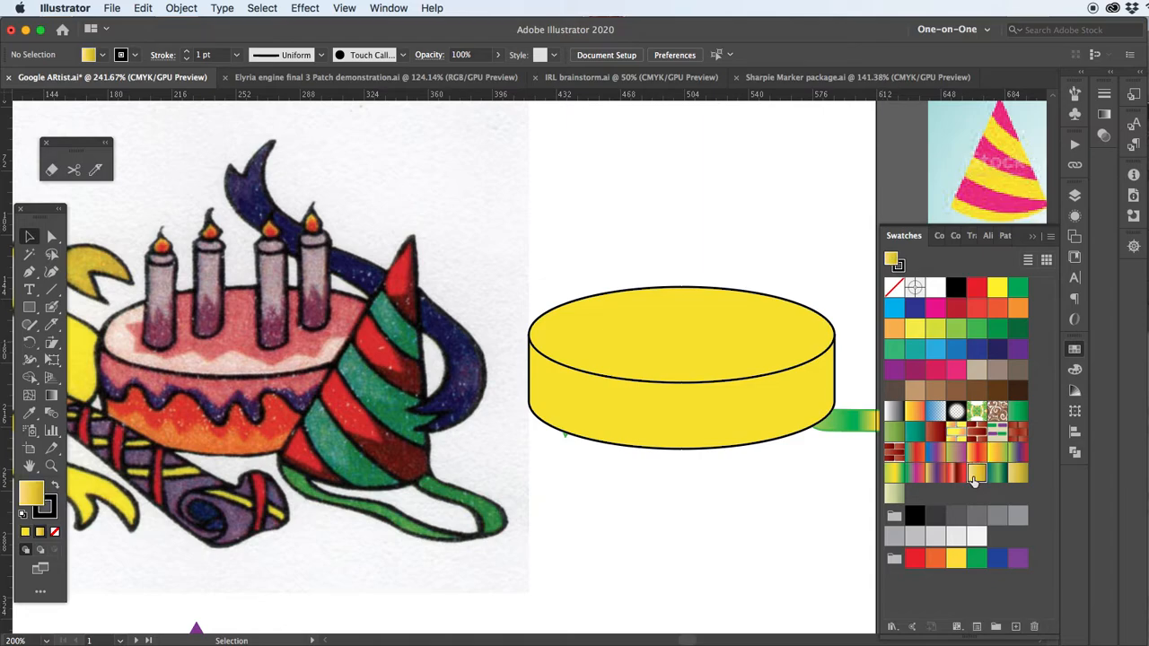
{"action": "left_click", "coordinate": [740, 415]}
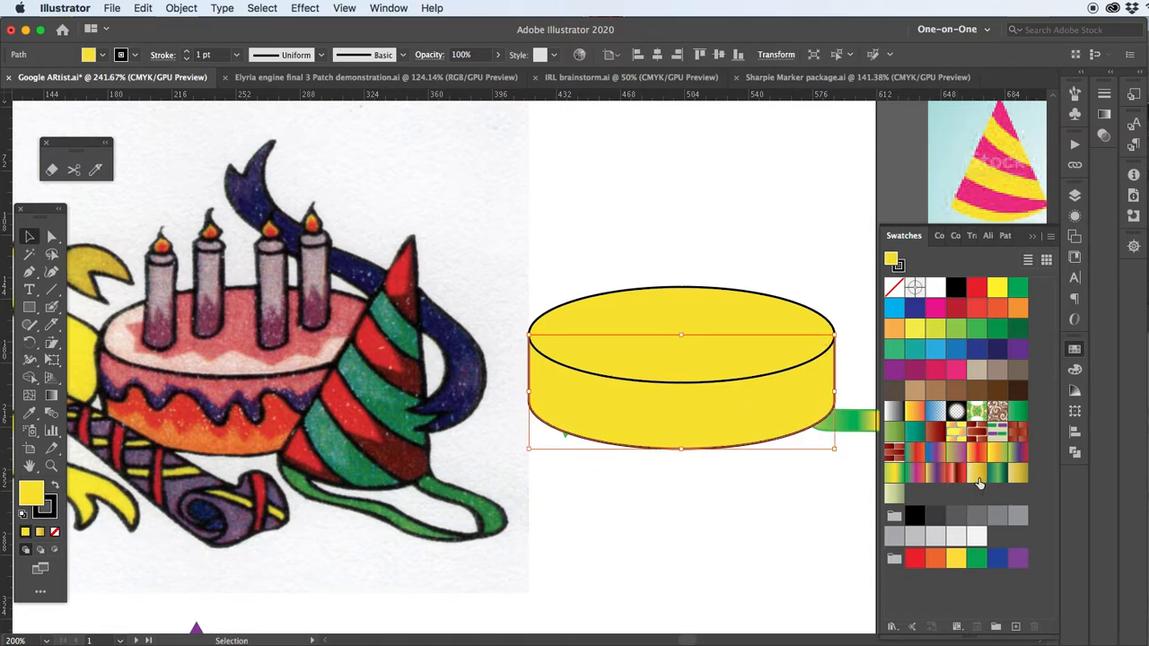
{"action": "left_click", "coordinate": [997, 452]}
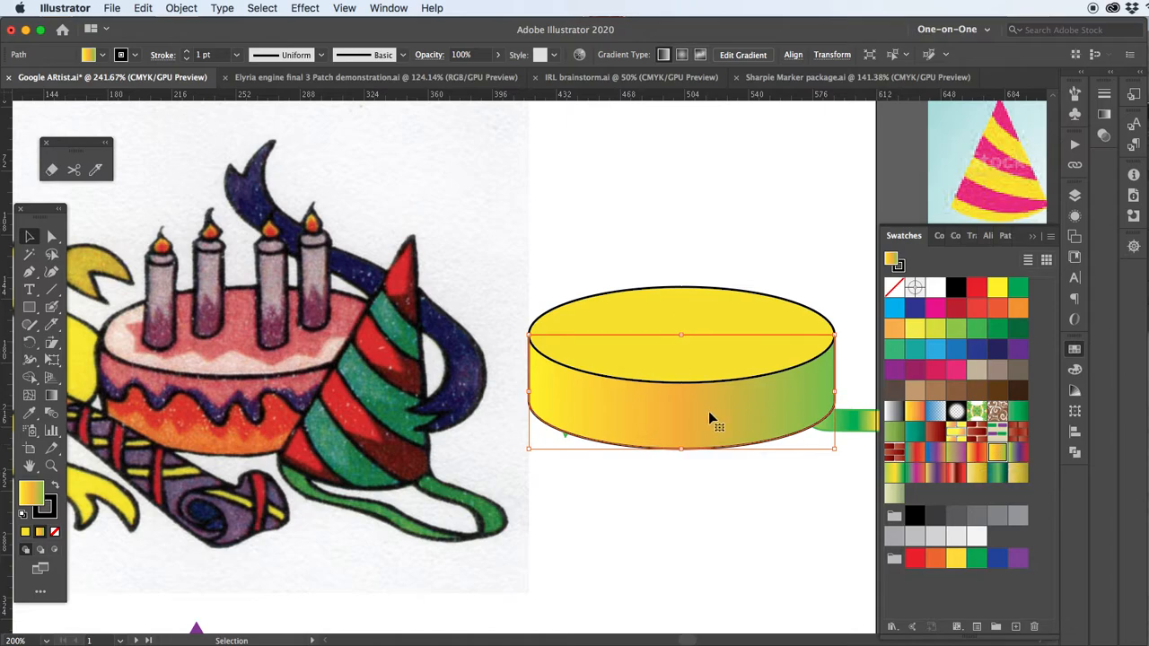
{"action": "left_click", "coordinate": [916, 474]}
{"action": "left_click", "coordinate": [937, 476]}
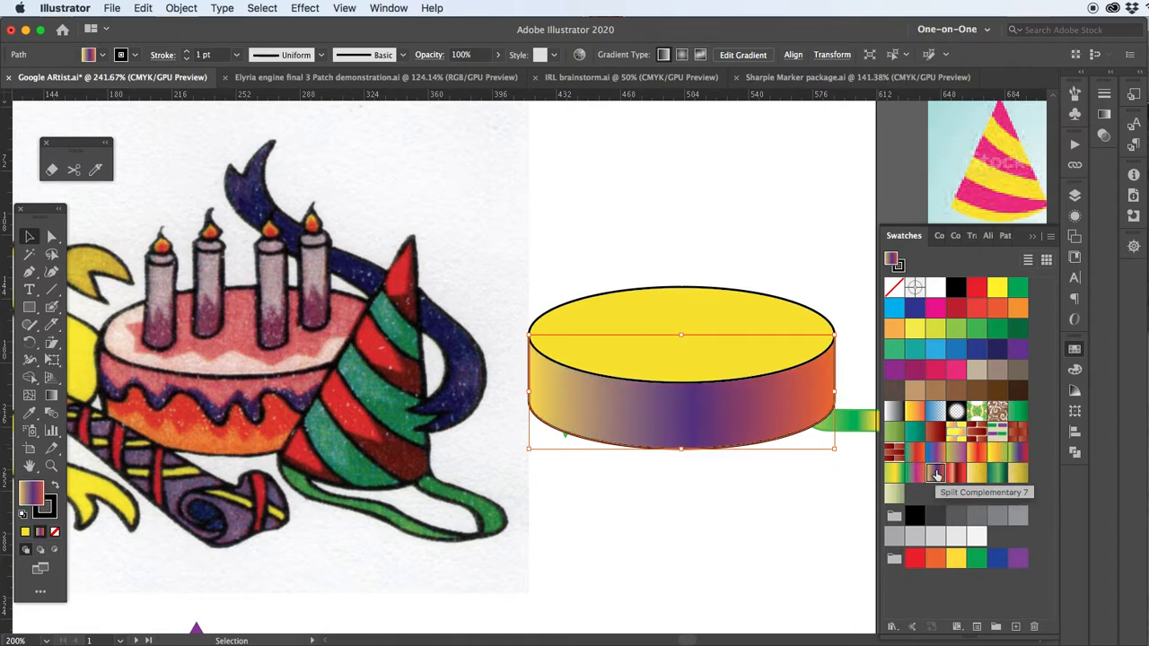
Fill the cake's top ellipse with the yellow, orange and green gradient swatch
{"action": "left_click", "coordinate": [744, 311]}
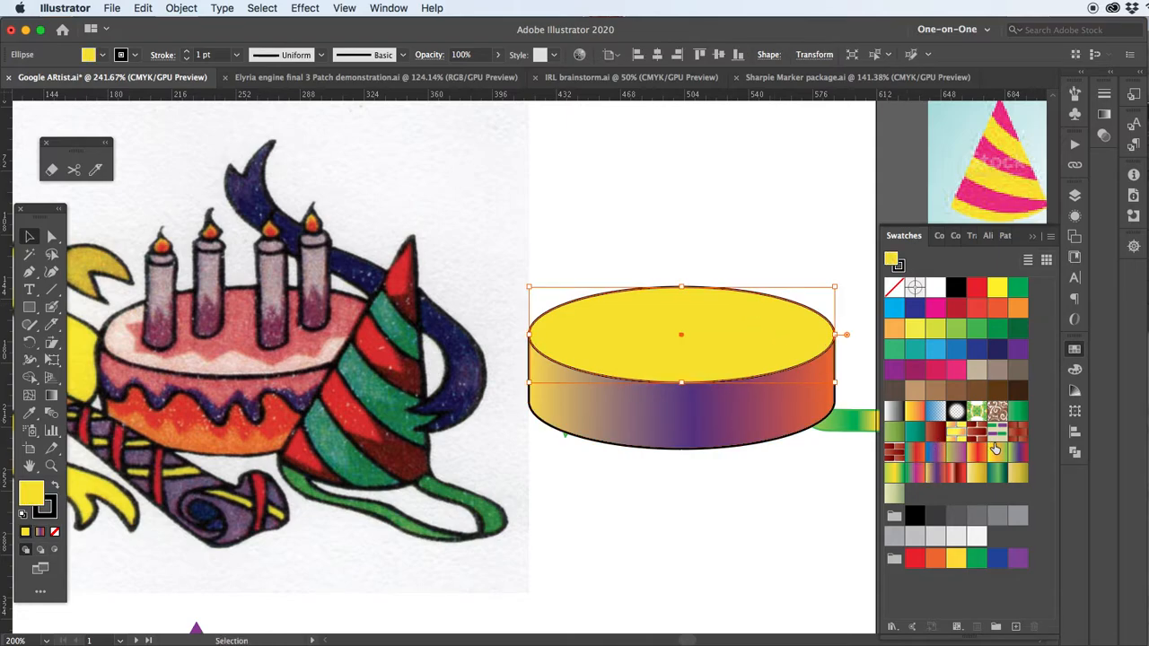
{"action": "left_click", "coordinate": [998, 476]}
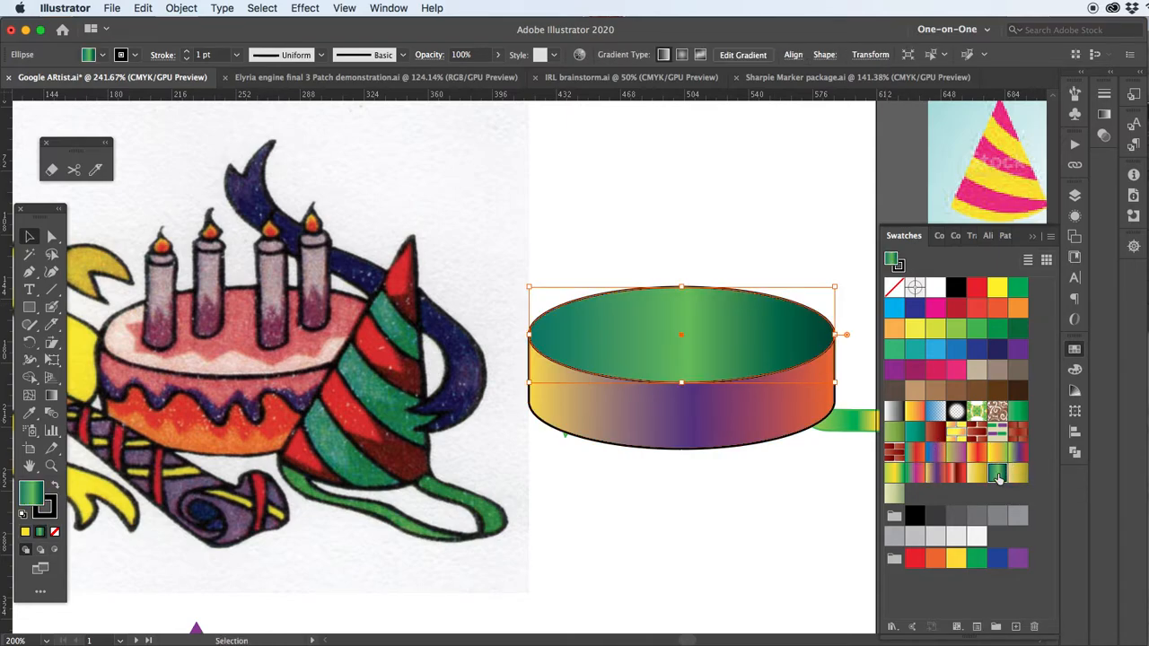
{"action": "left_click", "coordinate": [1012, 474]}
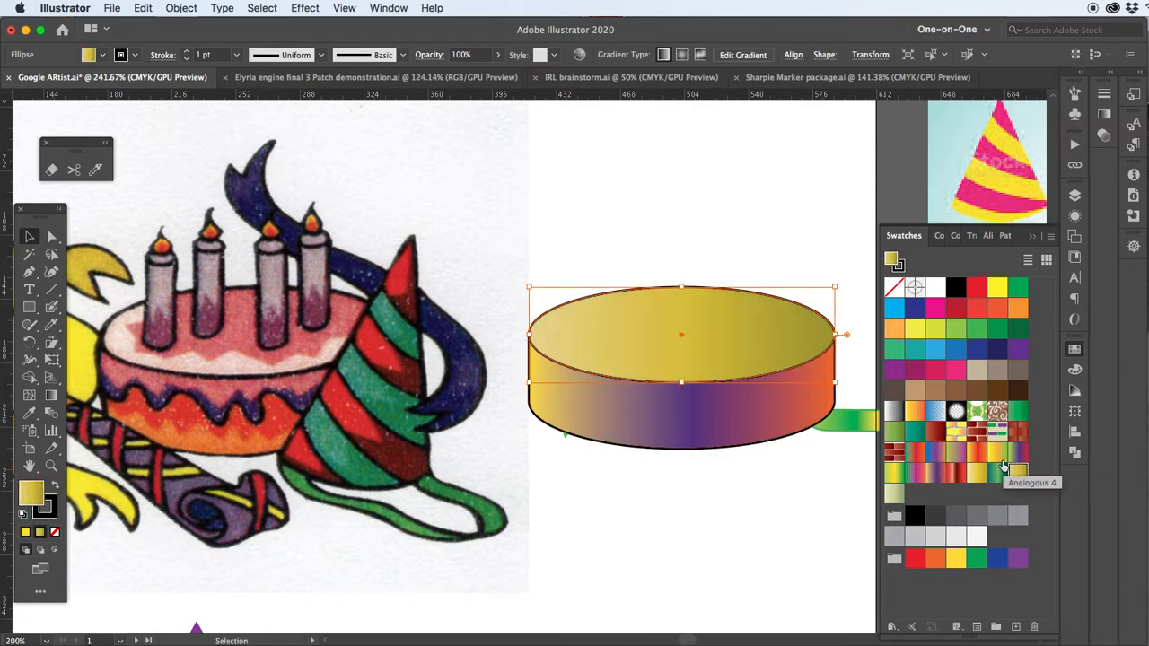
{"action": "left_click", "coordinate": [995, 455]}
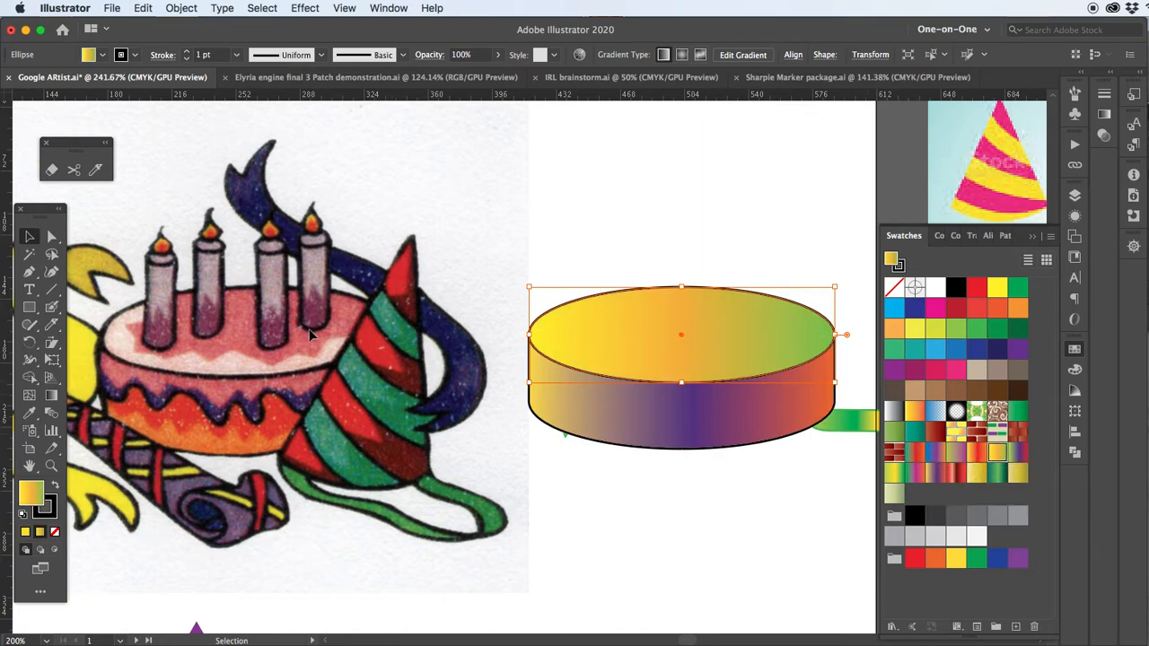
{"action": "left_click", "coordinate": [397, 192]}
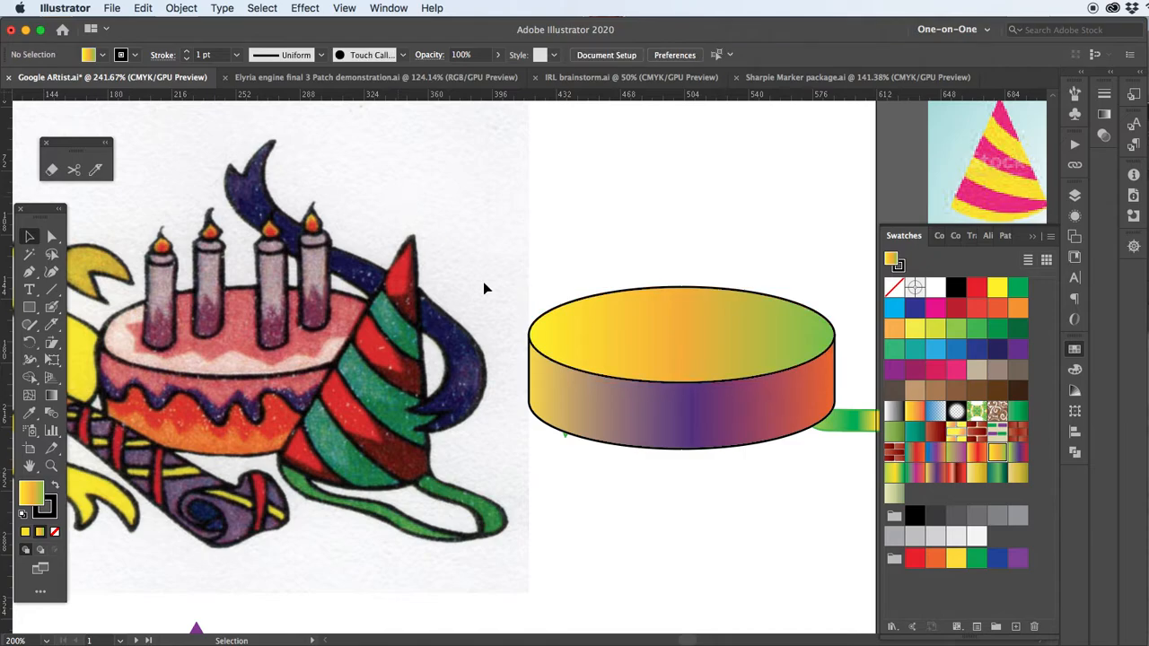
{"action": "left_click_drag", "start_coordinate": [648, 463], "coordinate": [651, 469]}
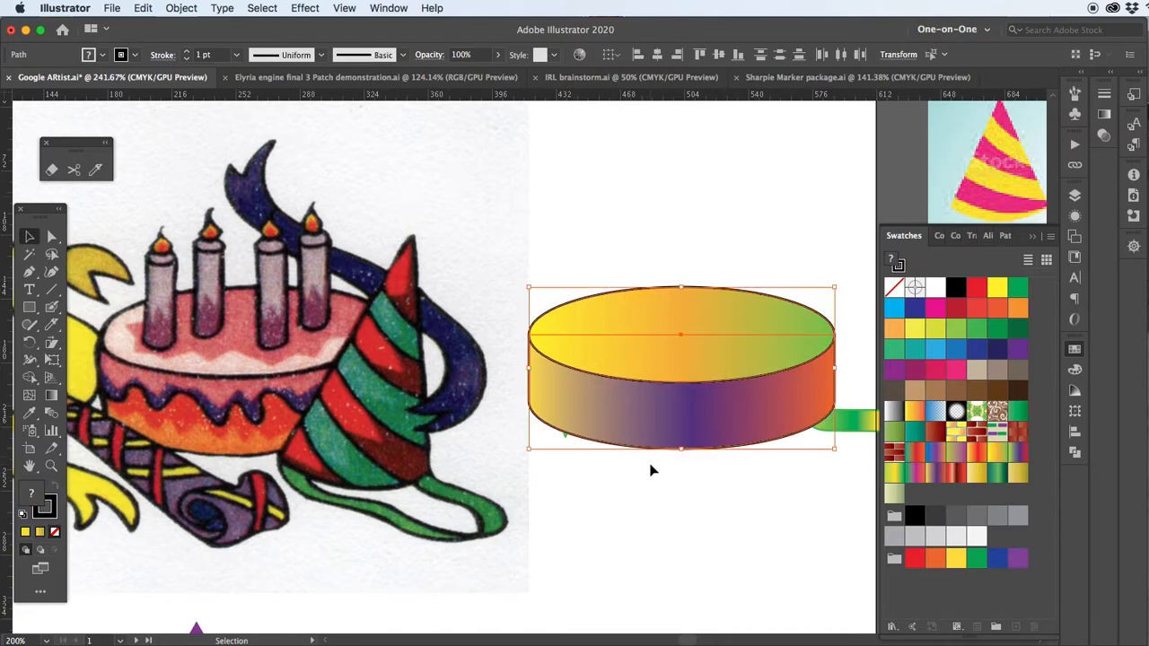
{"action": "left_click", "coordinate": [537, 217]}
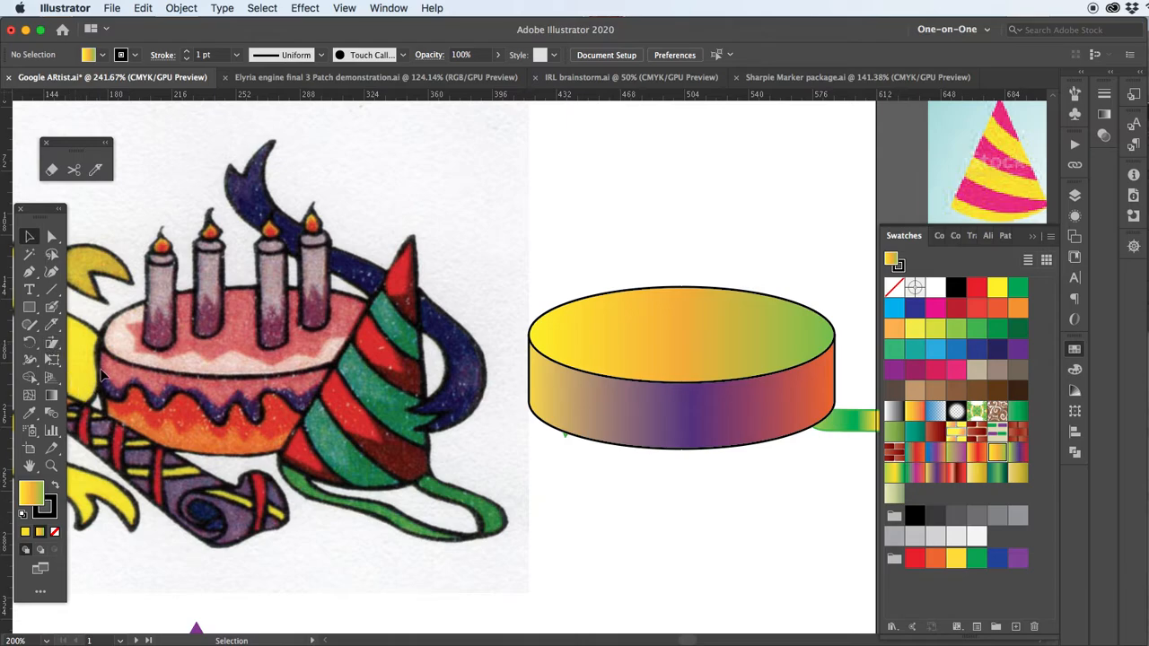
Paint two wavy Blob Brush strokes above the cake, one black and one with the green, purple and red gradient
{"action": "left_click_drag", "start_coordinate": [52, 310], "coordinate": [117, 328]}
{"action": "mouse_move", "coordinate": [475, 216]}
{"action": "left_mouse_down"}
{"action": "mouse_move", "coordinate": [619, 194]}
{"action": "mouse_move", "coordinate": [668, 229]}
{"action": "mouse_move", "coordinate": [764, 192]}
{"action": "left_mouse_up"}
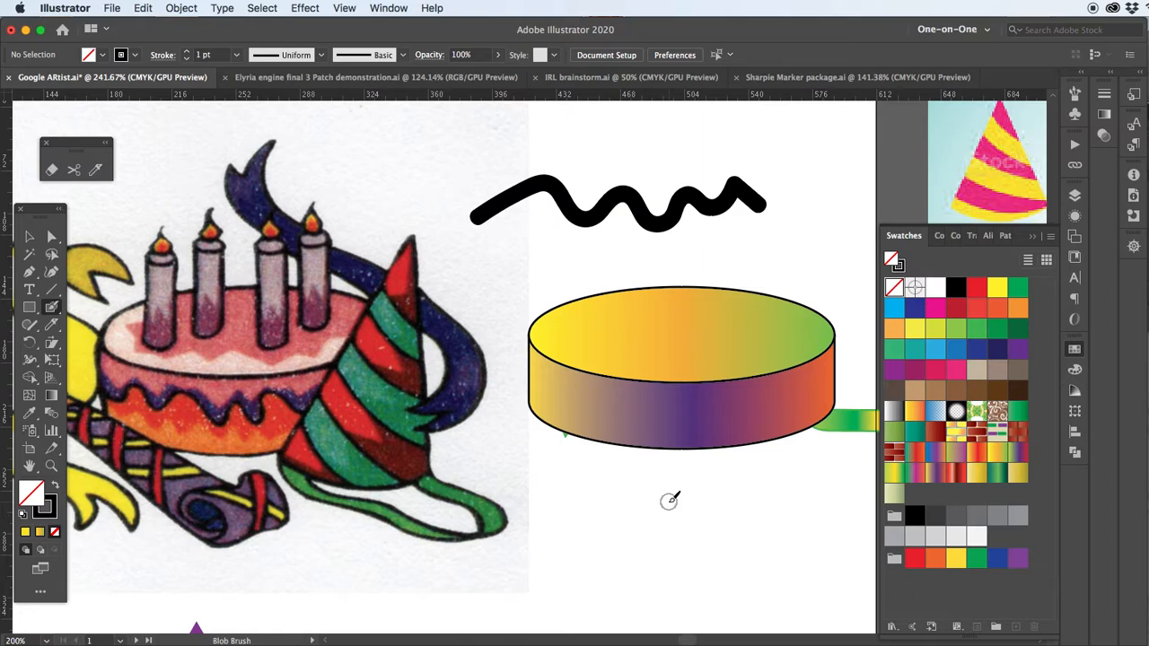
{"action": "key", "text": "x"}
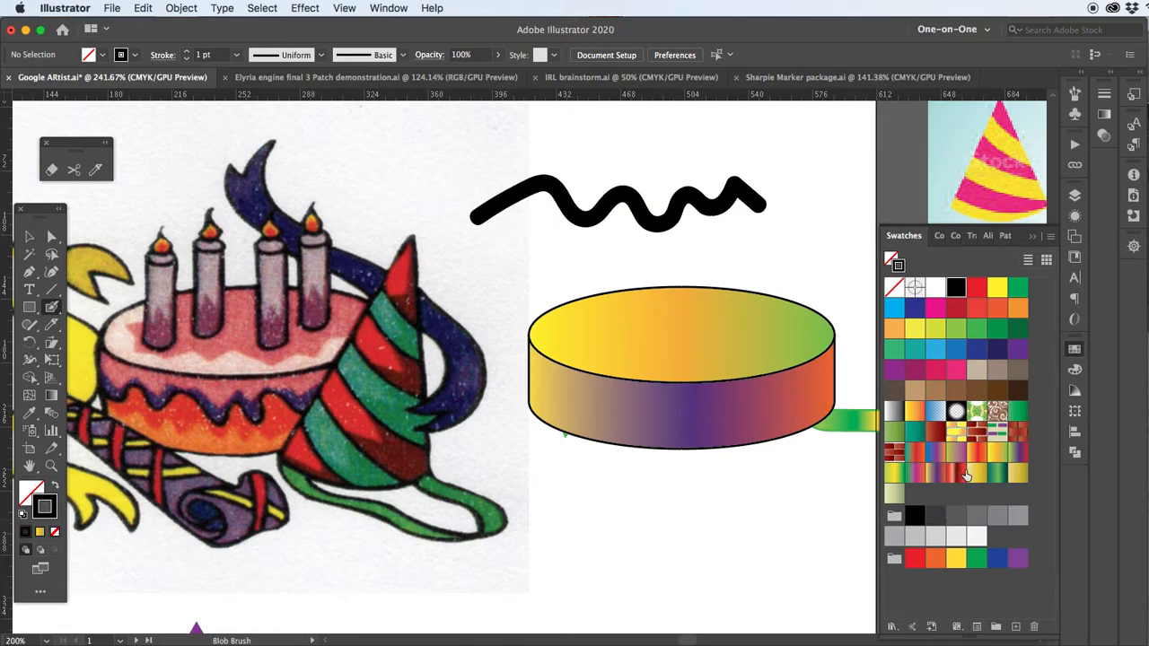
{"action": "left_click", "coordinate": [1016, 451]}
{"action": "mouse_move", "coordinate": [451, 178]}
{"action": "left_mouse_down"}
{"action": "mouse_move", "coordinate": [509, 147]}
{"action": "mouse_move", "coordinate": [672, 159]}
{"action": "mouse_move", "coordinate": [703, 188]}
{"action": "left_mouse_up"}
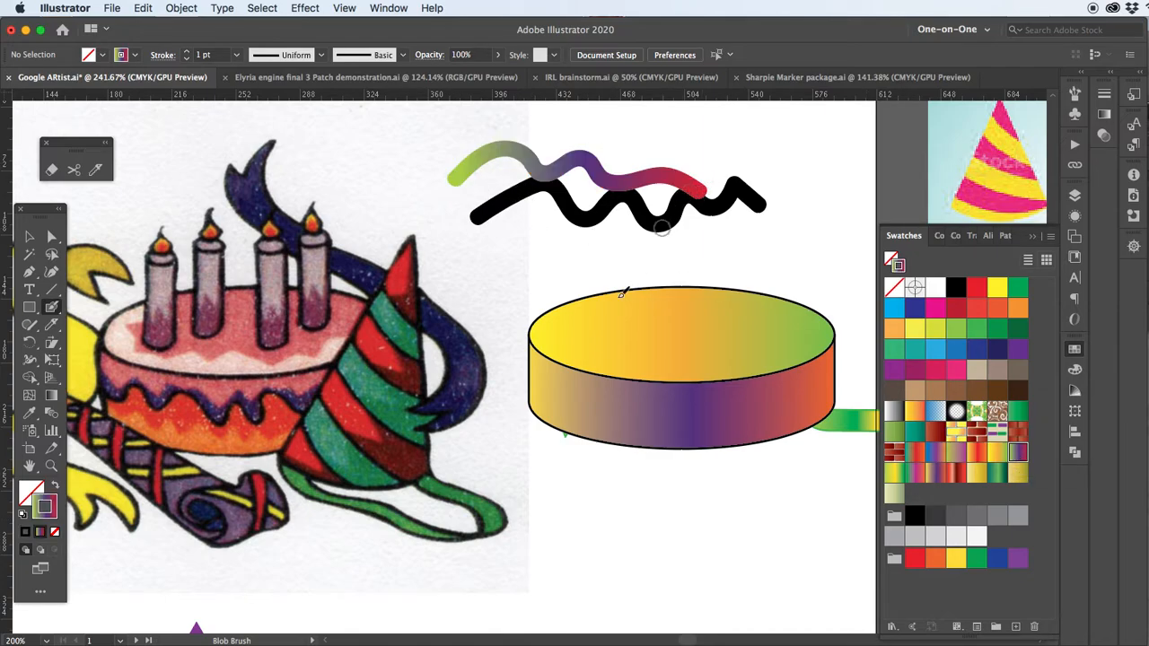
Paint overlapping wavy Blob Brush icing strokes along the upper edge of the cake's side with the green, purple and red gradient
{"action": "scroll", "coordinate": [613, 366], "scroll_direction": "up", "scroll_amount": 2}
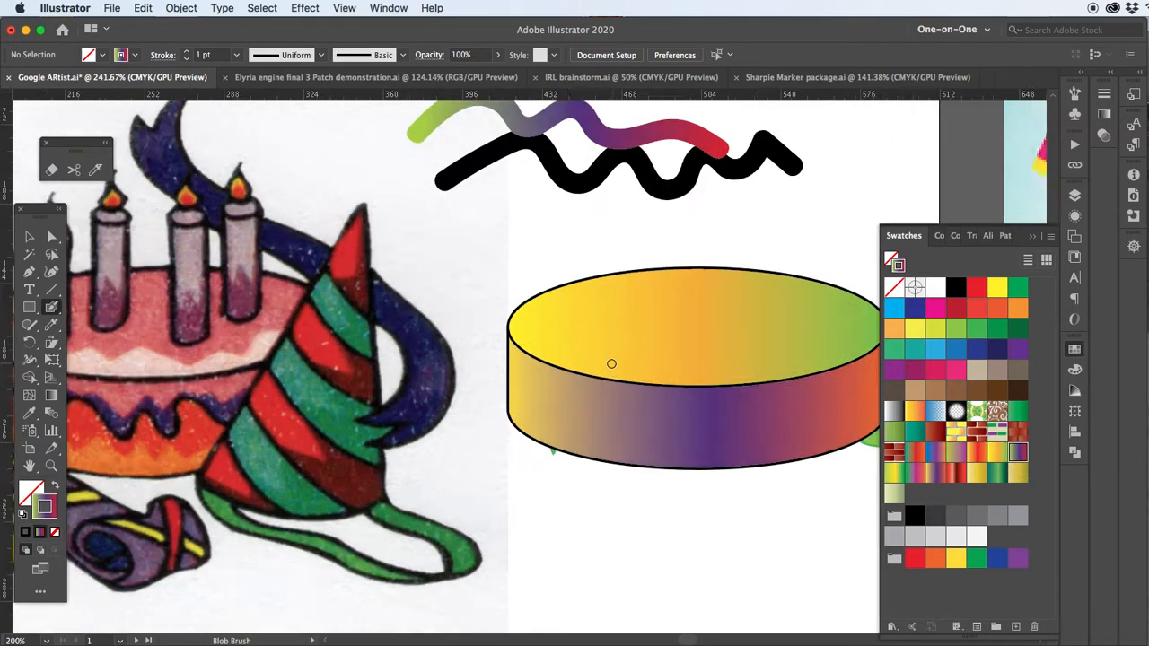
{"action": "left_click_drag", "start_coordinate": [763, 416], "coordinate": [459, 333]}
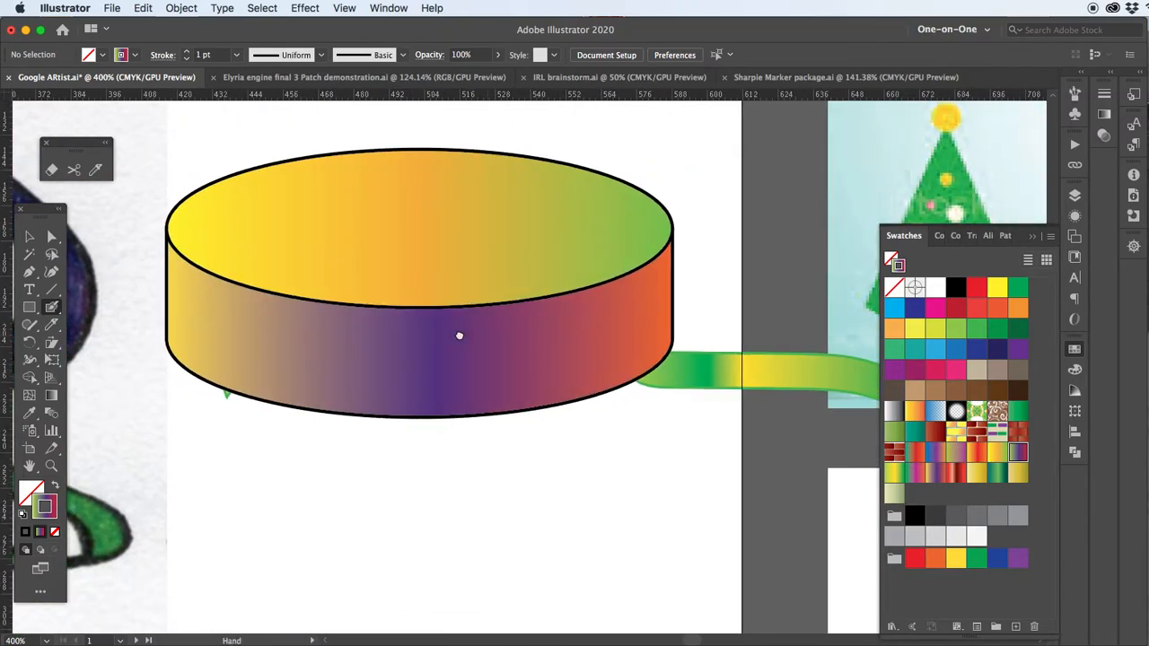
{"action": "mouse_move", "coordinate": [160, 249]}
{"action": "left_mouse_down"}
{"action": "mouse_move", "coordinate": [187, 313]}
{"action": "mouse_move", "coordinate": [211, 283]}
{"action": "mouse_move", "coordinate": [269, 345]}
{"action": "mouse_move", "coordinate": [297, 310]}
{"action": "mouse_move", "coordinate": [320, 368]}
{"action": "mouse_move", "coordinate": [366, 307]}
{"action": "mouse_move", "coordinate": [409, 357]}
{"action": "mouse_move", "coordinate": [453, 316]}
{"action": "left_mouse_up"}
{"action": "mouse_move", "coordinate": [305, 324]}
{"action": "left_mouse_down"}
{"action": "mouse_move", "coordinate": [350, 367]}
{"action": "mouse_move", "coordinate": [390, 324]}
{"action": "mouse_move", "coordinate": [432, 368]}
{"action": "mouse_move", "coordinate": [497, 334]}
{"action": "mouse_move", "coordinate": [495, 315]}
{"action": "mouse_move", "coordinate": [540, 351]}
{"action": "mouse_move", "coordinate": [586, 294]}
{"action": "mouse_move", "coordinate": [624, 312]}
{"action": "mouse_move", "coordinate": [658, 289]}
{"action": "mouse_move", "coordinate": [678, 260]}
{"action": "mouse_move", "coordinate": [673, 223]}
{"action": "left_mouse_up"}
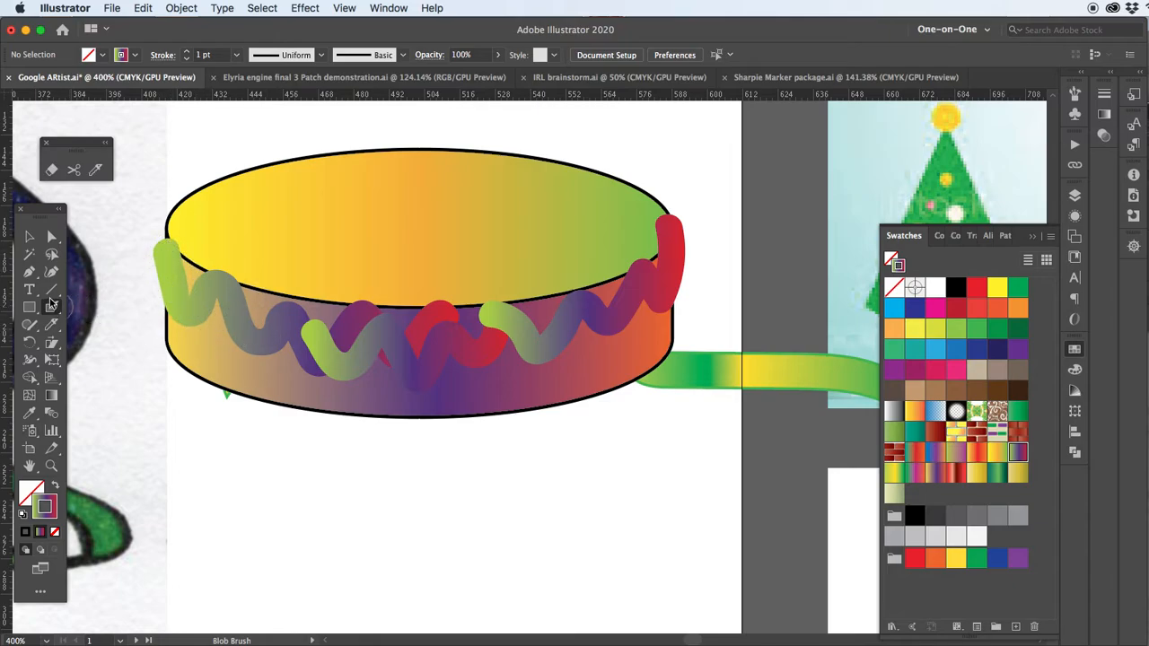
Draw a jagged, scalloped icing line below the cake with the Pencil tool, spanning the cake's width
{"action": "left_click", "coordinate": [29, 324]}
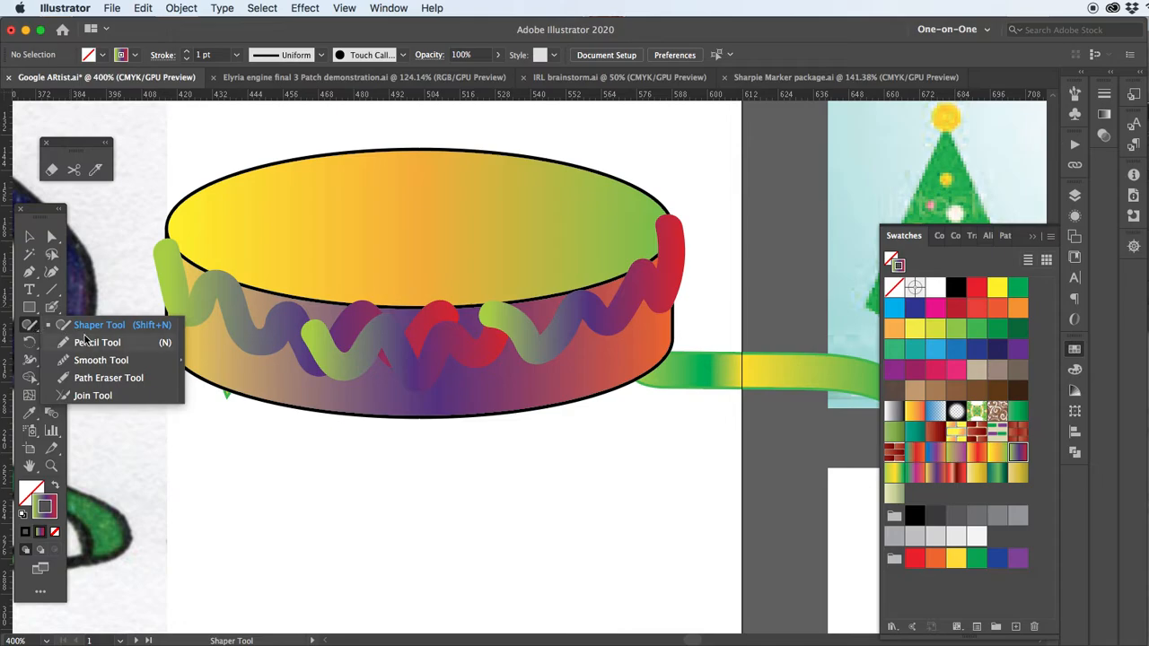
{"action": "left_click", "coordinate": [94, 343]}
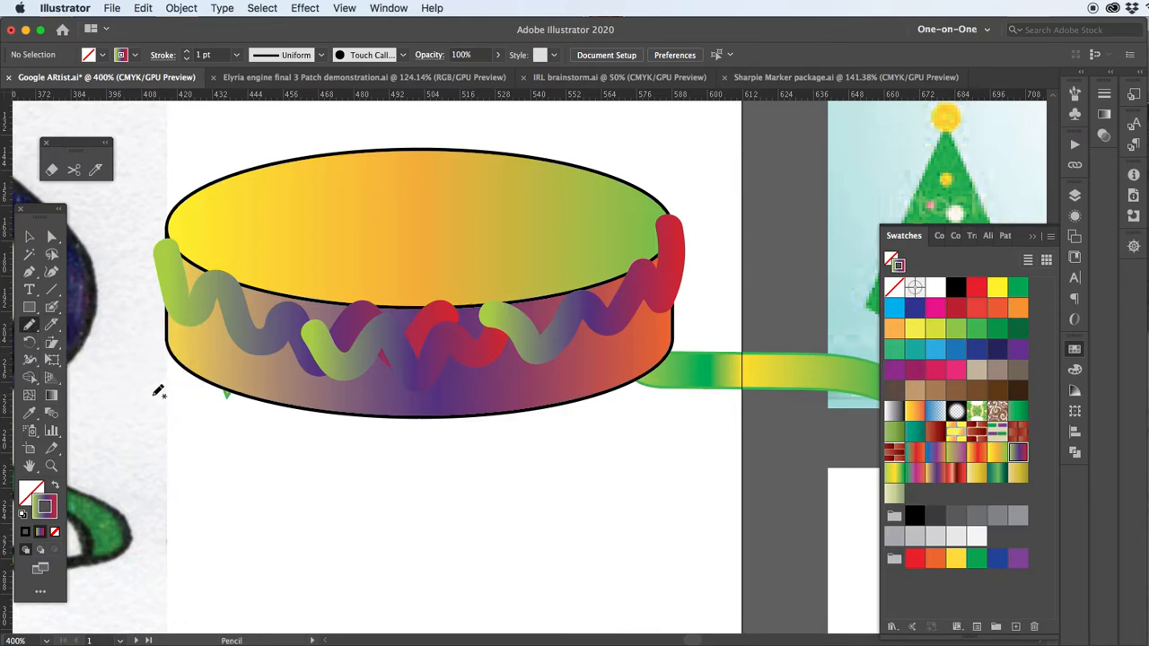
{"action": "mouse_move", "coordinate": [171, 388]}
{"action": "left_mouse_down"}
{"action": "mouse_move", "coordinate": [176, 459]}
{"action": "mouse_move", "coordinate": [217, 434]}
{"action": "mouse_move", "coordinate": [285, 463]}
{"action": "mouse_move", "coordinate": [382, 476]}
{"action": "mouse_move", "coordinate": [459, 457]}
{"action": "mouse_move", "coordinate": [625, 458]}
{"action": "mouse_move", "coordinate": [679, 377]}
{"action": "left_mouse_up"}
{"action": "key", "text": "super+h"}
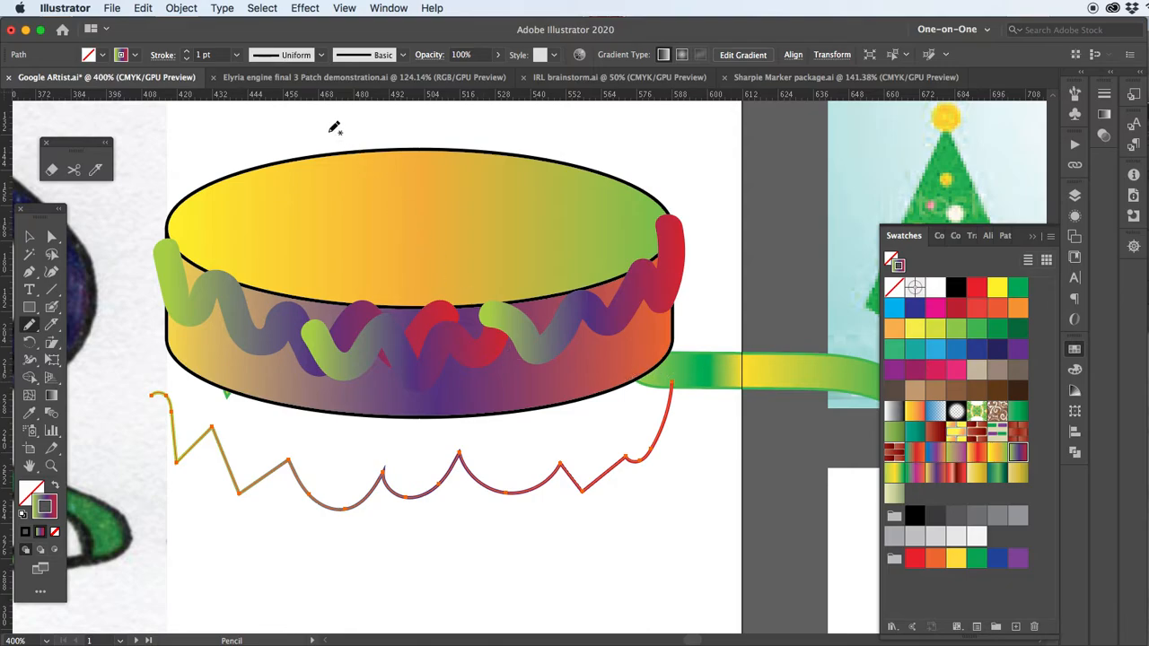
Set the pencil line's stroke weight to 9 pt and apply Width Profile 1
{"action": "left_click", "coordinate": [213, 54]}
{"action": "type", "text": "9"}
{"action": "key", "text": "Return"}
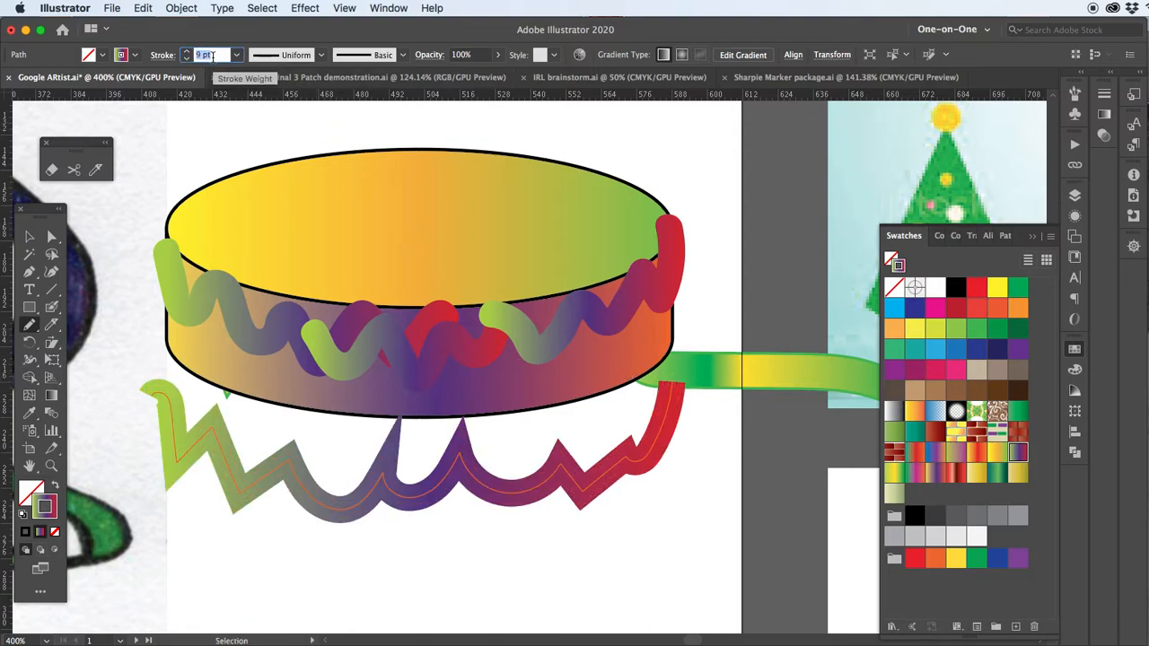
{"action": "left_click", "coordinate": [289, 58]}
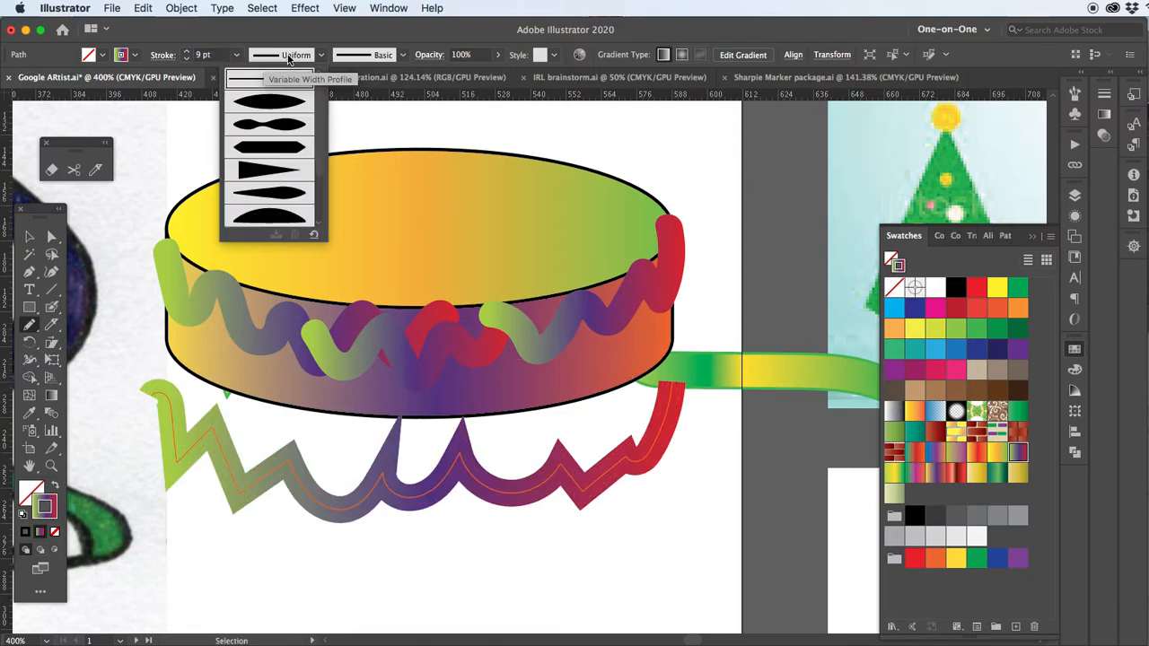
{"action": "left_click", "coordinate": [273, 105]}
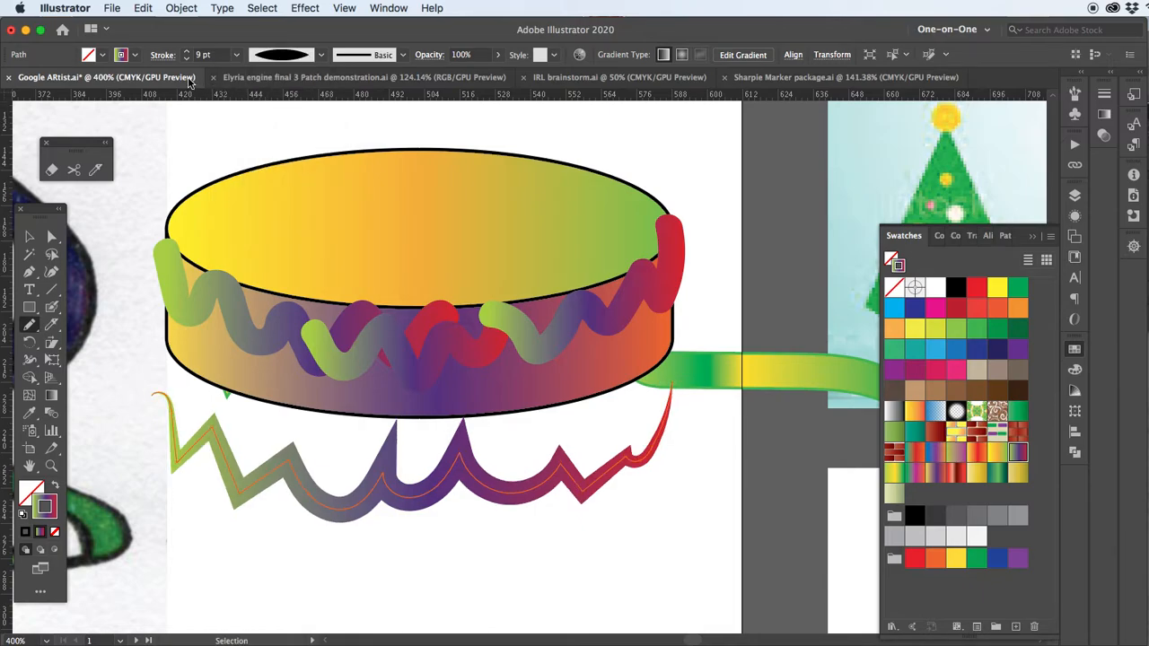
Give the pencil line round caps and round corners, and switch its width profile to Uniform
{"action": "left_click", "coordinate": [163, 55]}
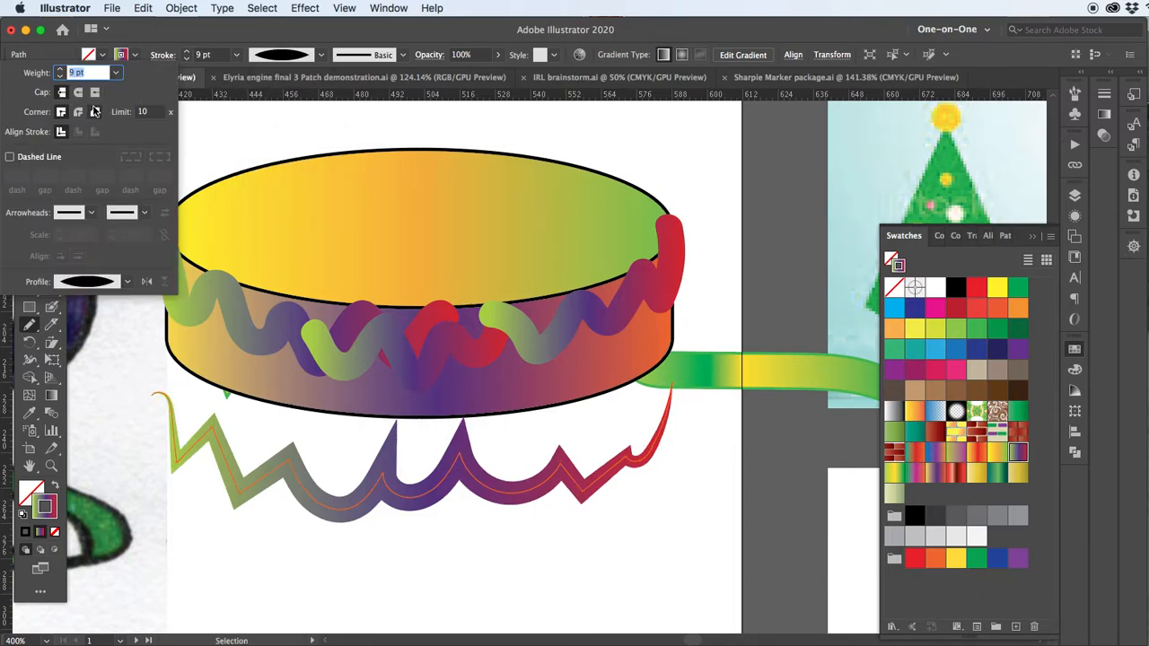
{"action": "left_click", "coordinate": [79, 93]}
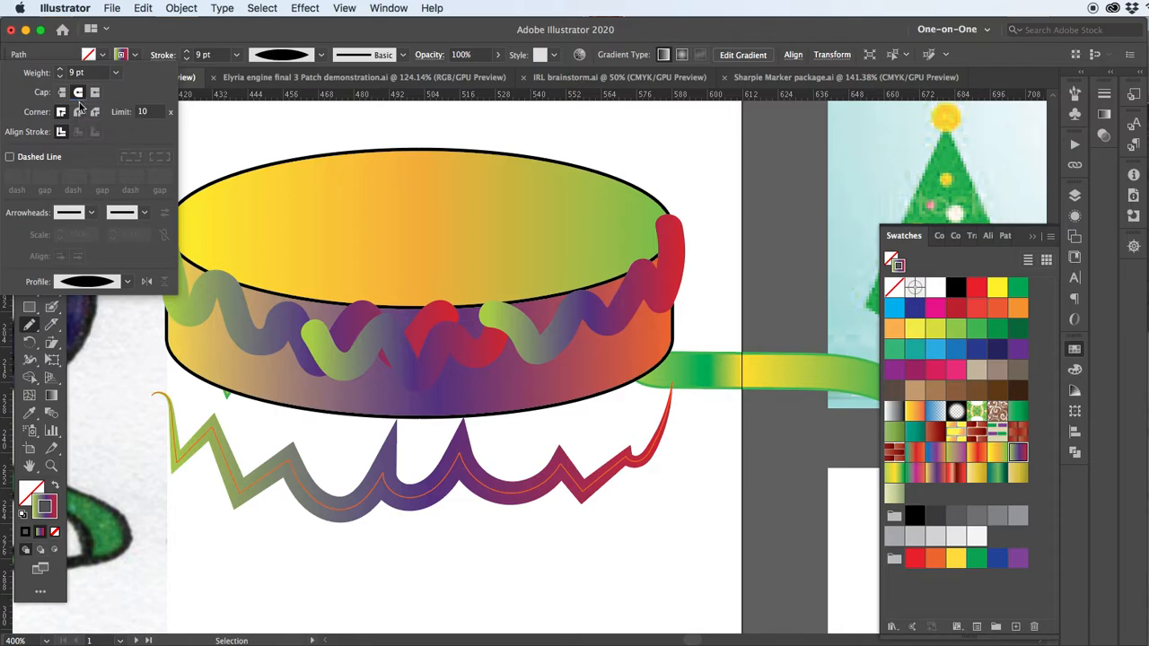
{"action": "left_click", "coordinate": [77, 111]}
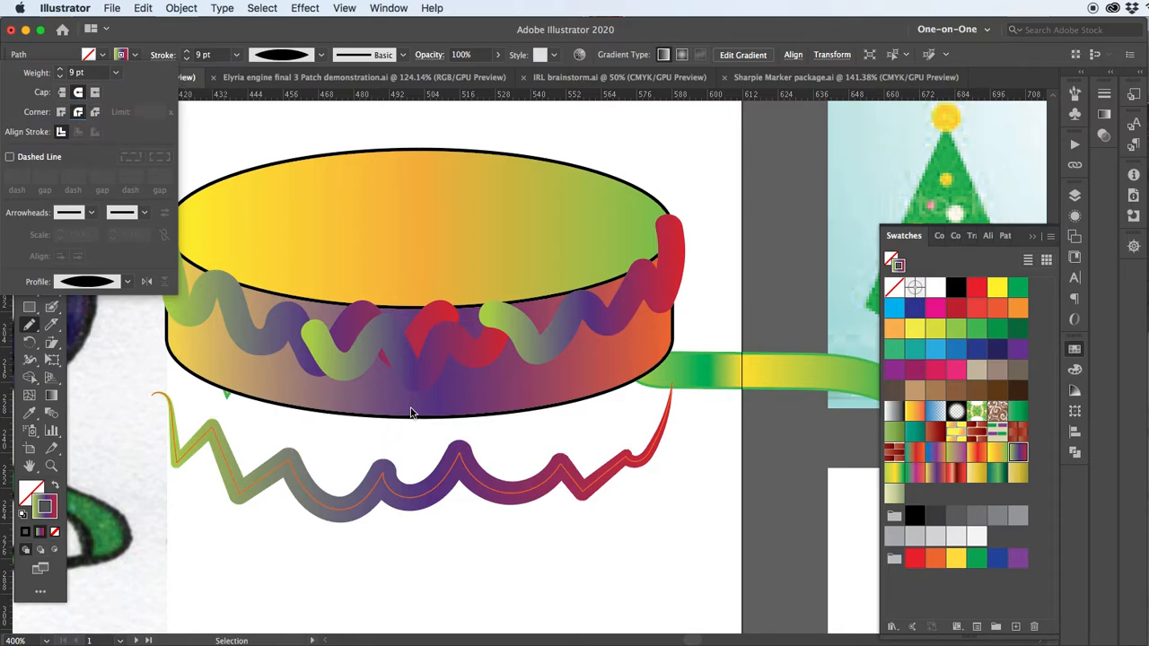
{"action": "left_click", "coordinate": [289, 59]}
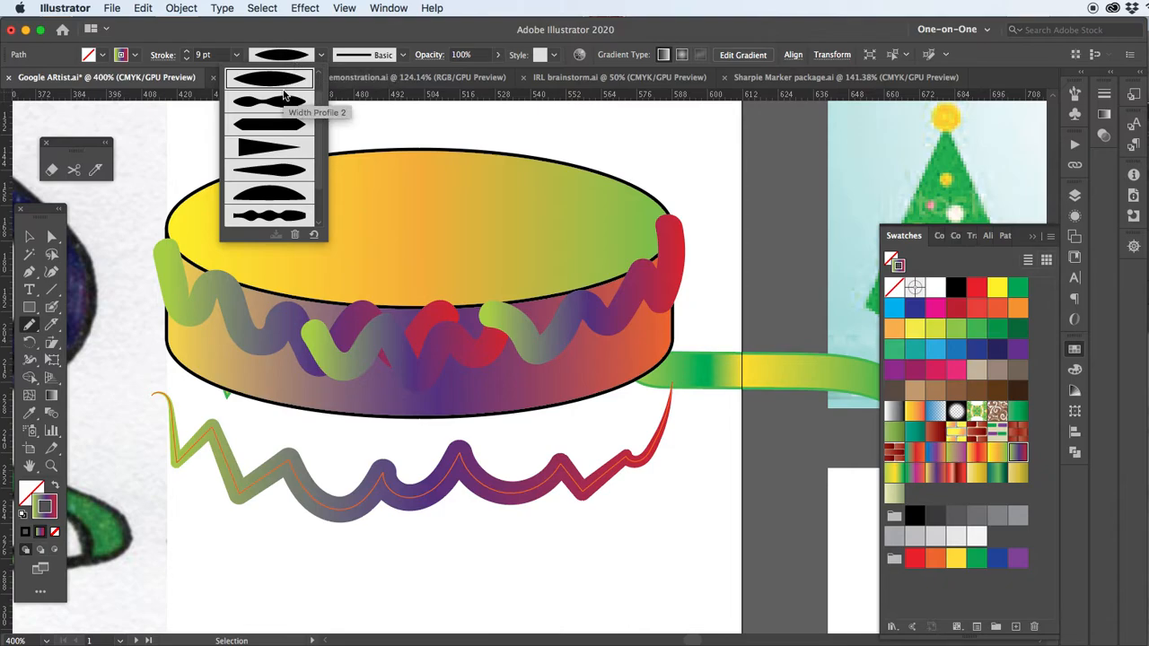
{"action": "scroll", "coordinate": [284, 94], "scroll_direction": "up", "scroll_amount": 1}
{"action": "left_click", "coordinate": [274, 81]}
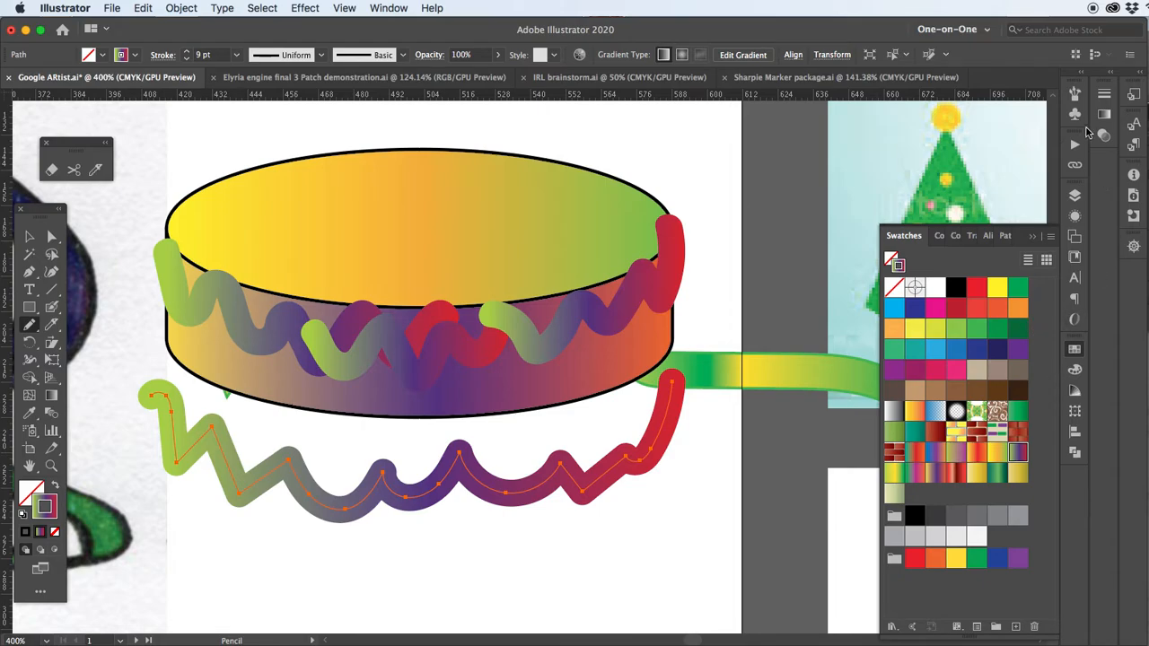
Apply the pencil line's gradient across the stroke and move the line up onto the cake's side
{"action": "left_click", "coordinate": [1104, 116]}
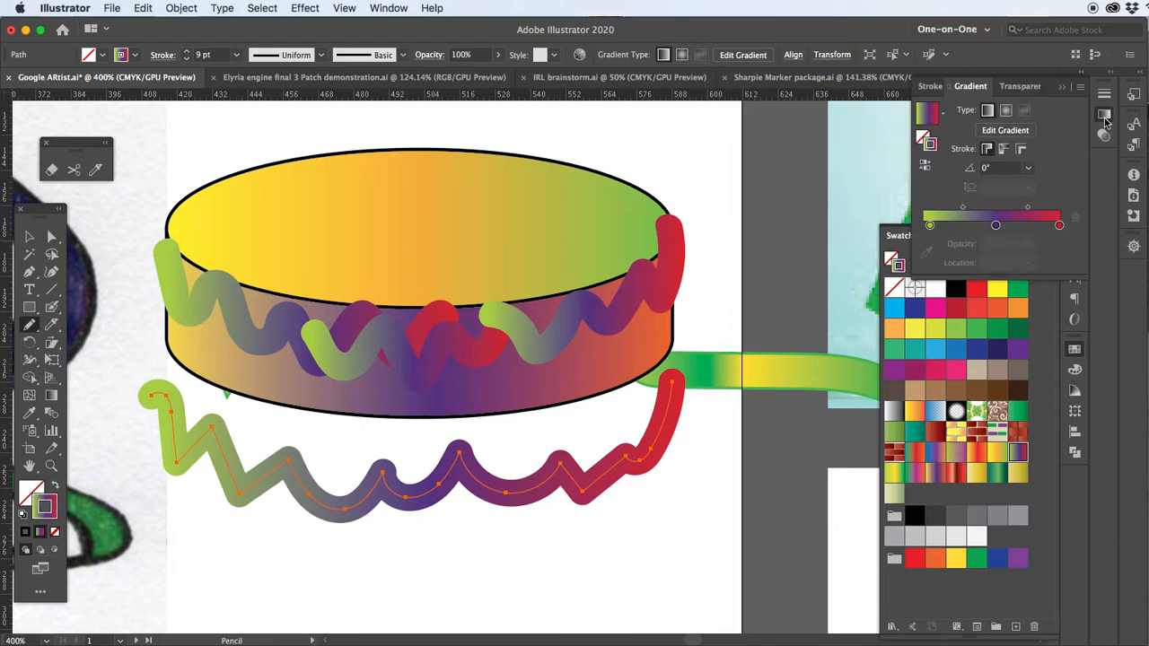
{"action": "left_click", "coordinate": [1020, 149]}
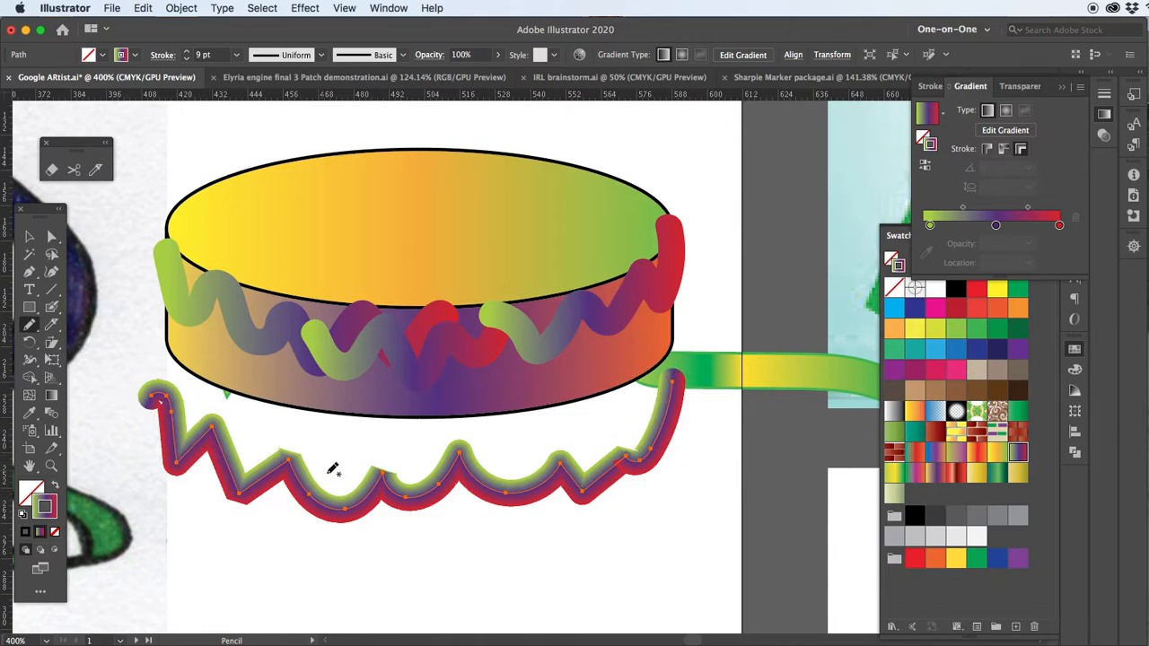
{"action": "left_click", "coordinate": [29, 236]}
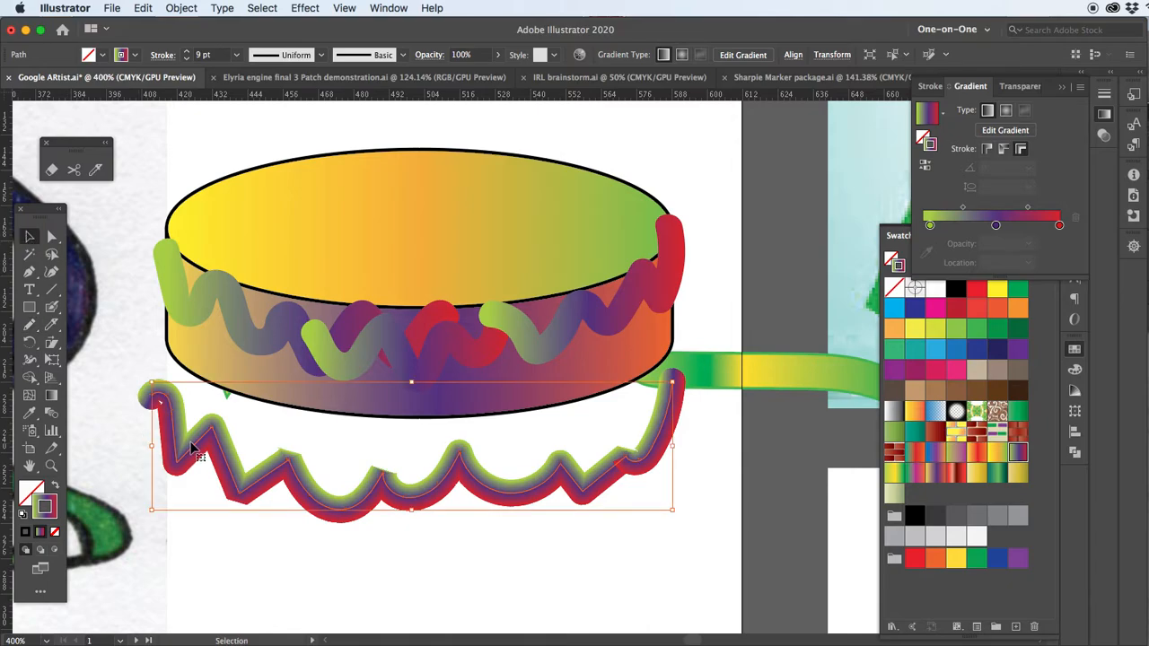
{"action": "left_click_drag", "start_coordinate": [191, 446], "coordinate": [207, 337]}
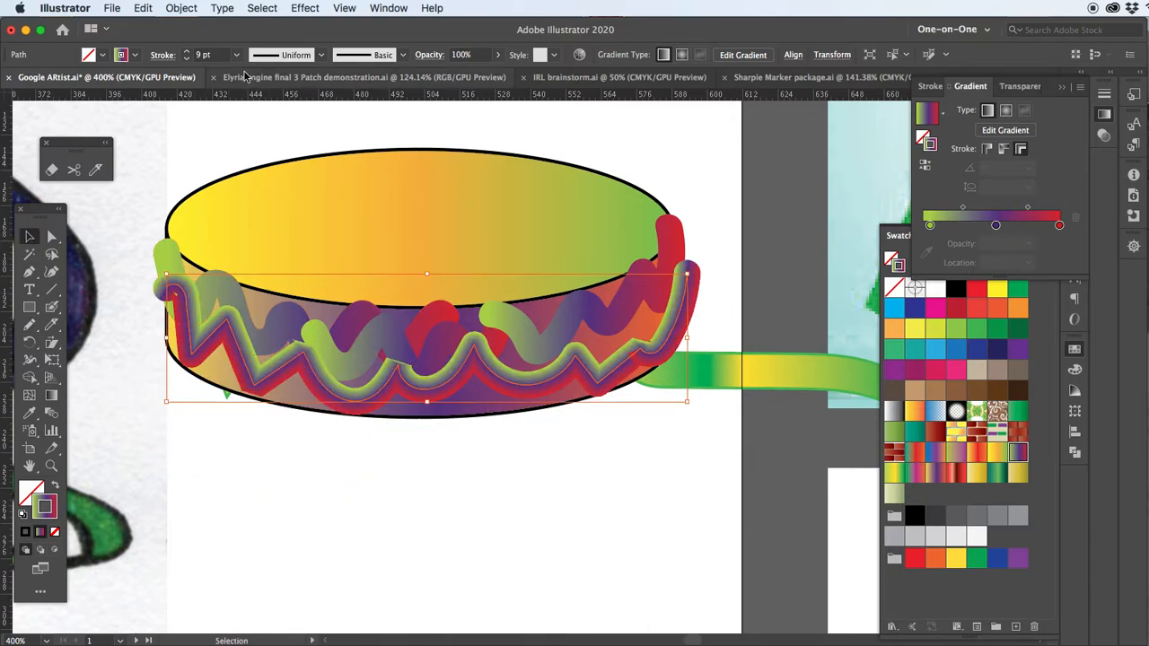
Set the icing line's stroke weight to 3 pt and raise it slightly
{"action": "left_click", "coordinate": [211, 55]}
{"action": "type", "text": "3"}
{"action": "key", "text": "Return"}
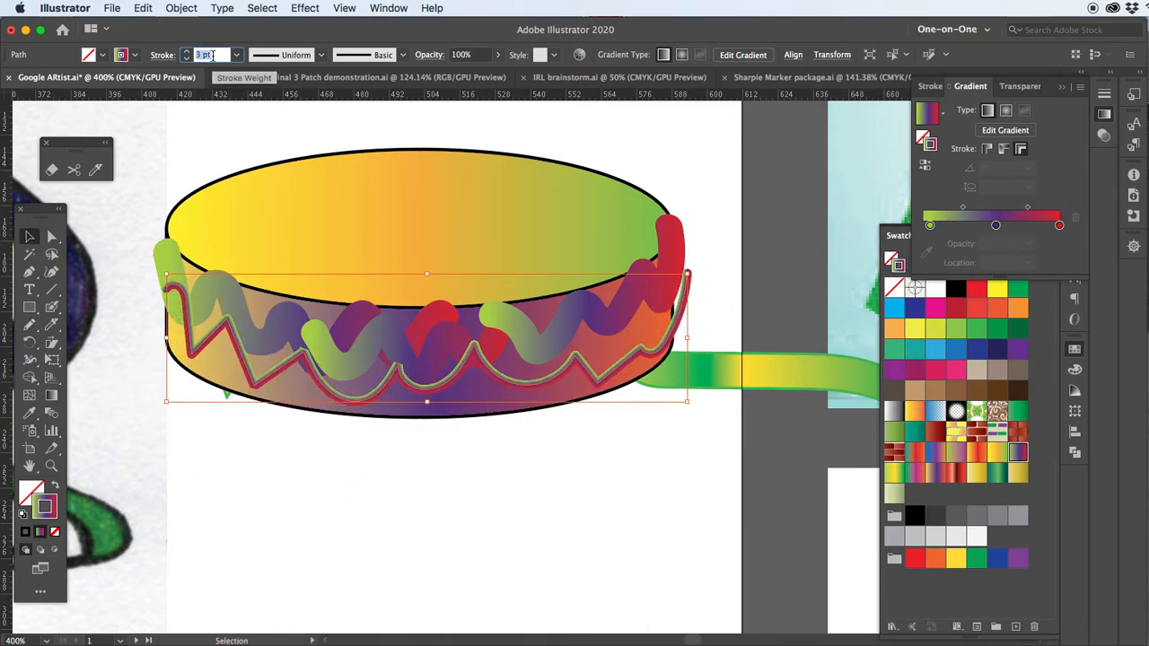
{"action": "key", "text": "Up"}
{"action": "left_click", "coordinate": [297, 206]}
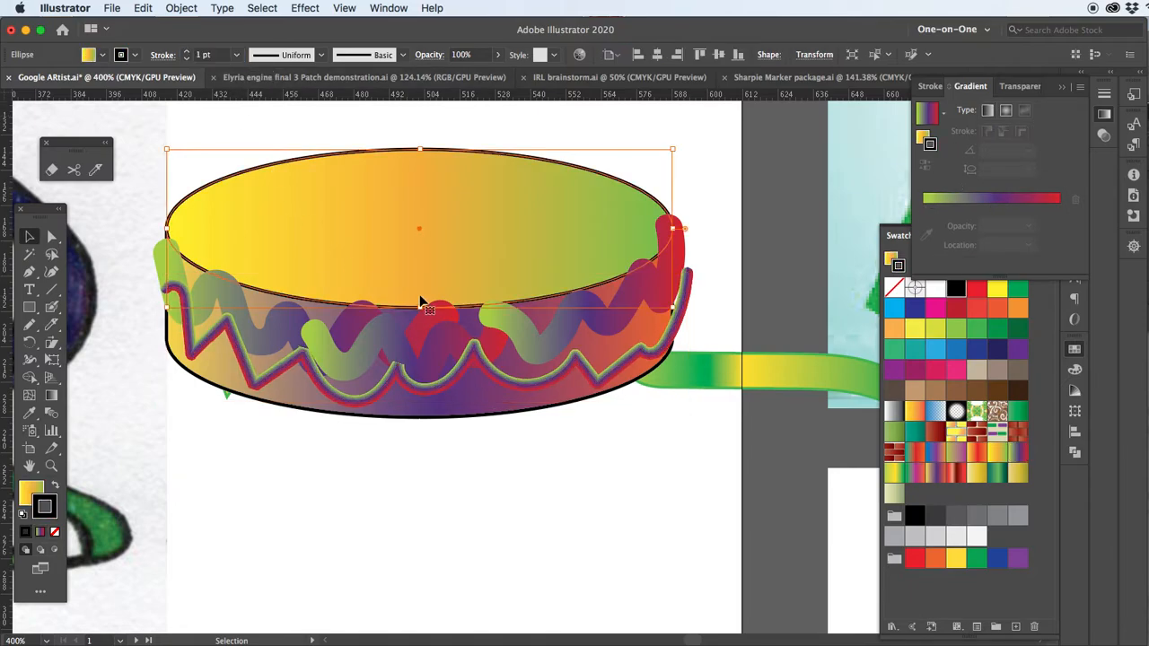
Move the finished candle from the green and yellow sample cake above the artboard onto the new cake's top
{"action": "key", "text": "space"}
{"action": "left_click_drag", "start_coordinate": [413, 376], "coordinate": [407, 410]}
{"action": "scroll", "coordinate": [409, 413], "scroll_direction": "down", "scroll_amount": 6}
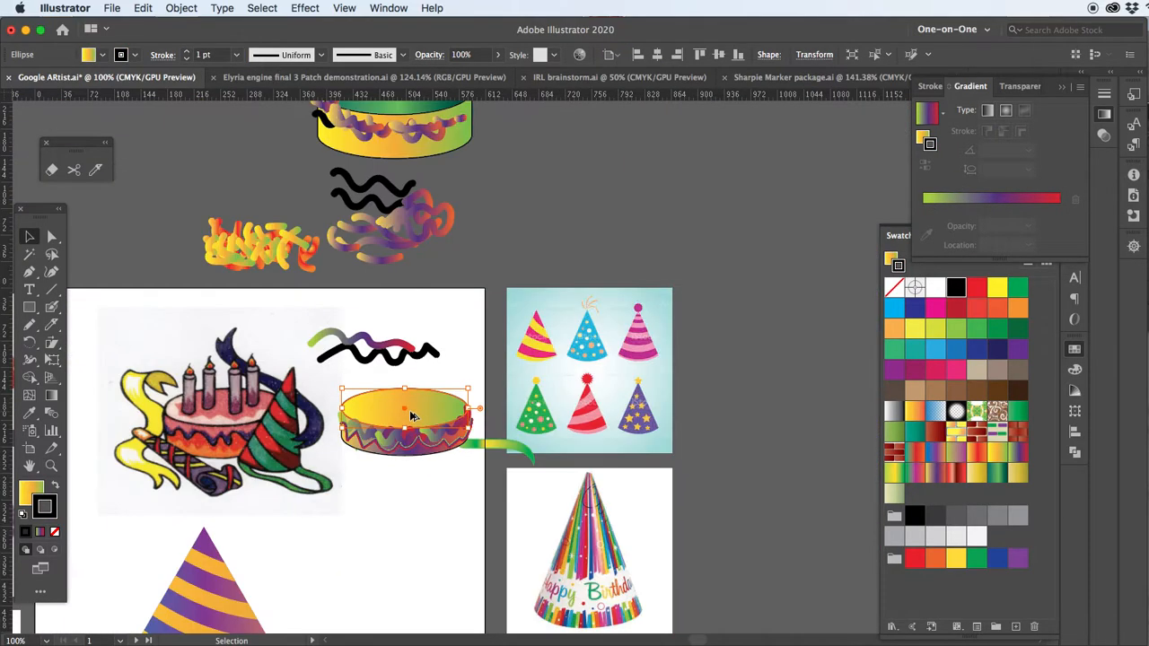
{"action": "scroll", "coordinate": [436, 267], "scroll_direction": "up", "scroll_amount": 5}
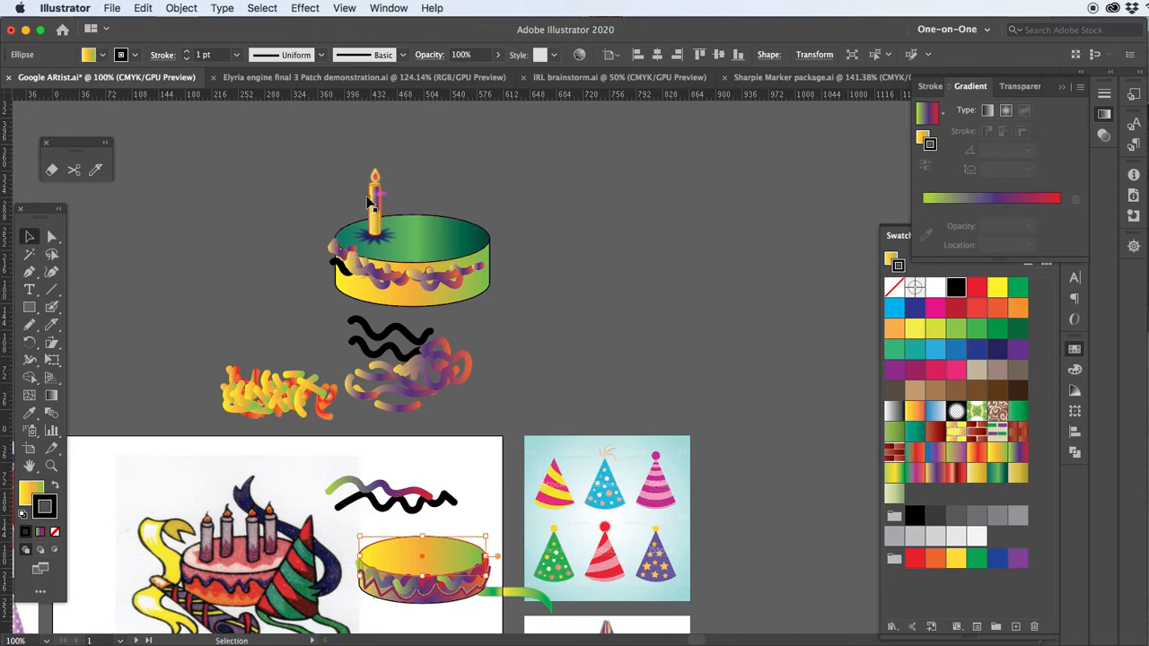
{"action": "left_click_drag", "start_coordinate": [376, 199], "coordinate": [409, 514]}
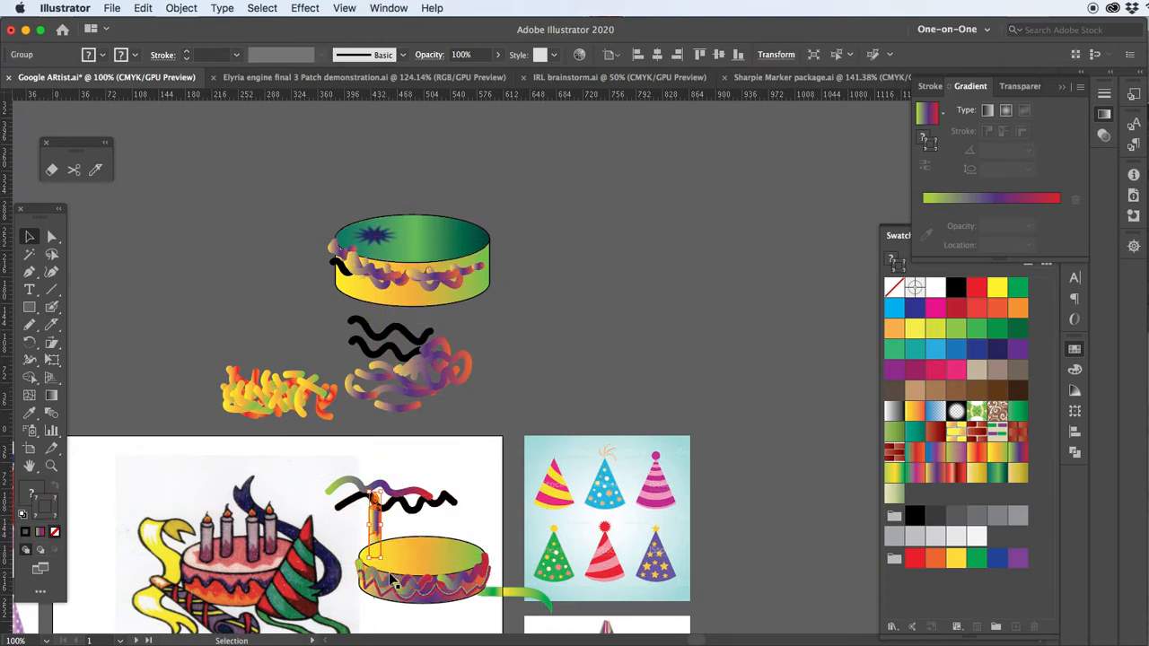
{"action": "scroll", "coordinate": [380, 566], "scroll_direction": "up", "scroll_amount": 8}
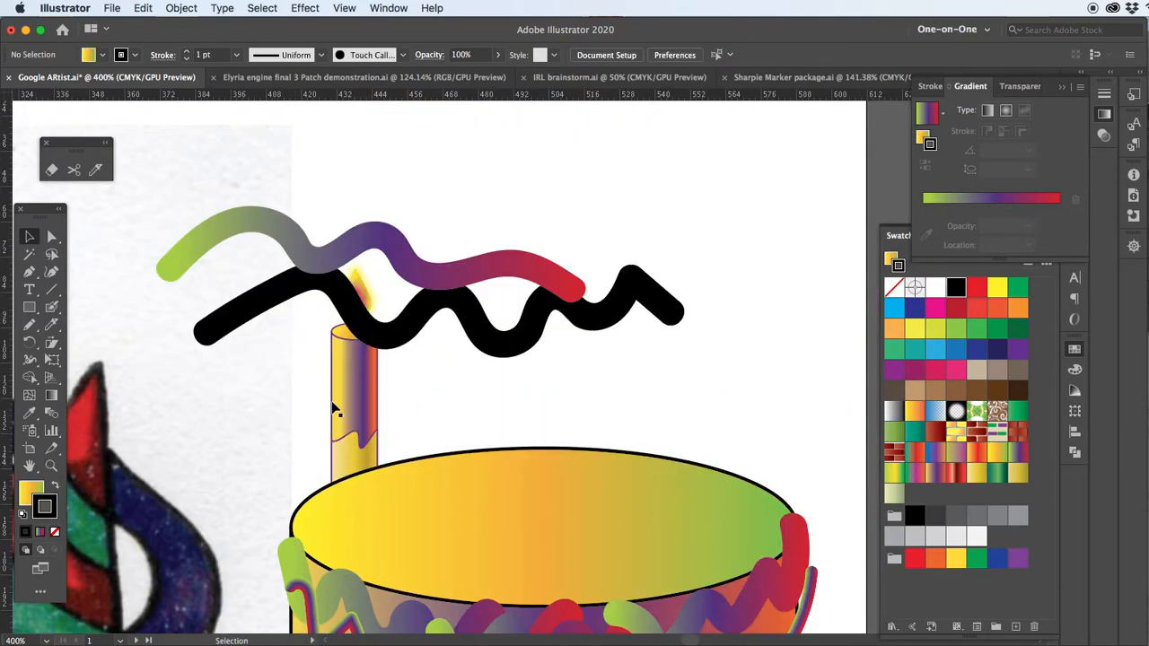
Bring the candle to the front and duplicate it repeatedly to make a row of six candles
{"action": "left_click_drag", "start_coordinate": [358, 389], "coordinate": [529, 392]}
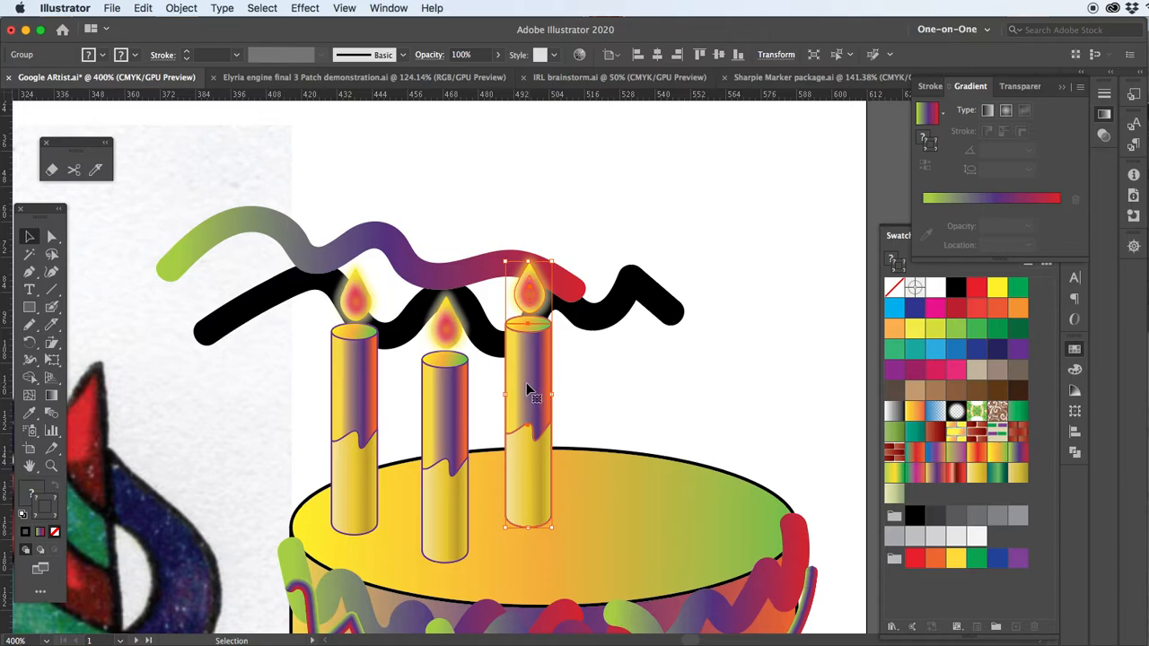
{"action": "key", "text": "super+d"}
{"action": "key", "text": "super+d"}
{"action": "key", "text": "super+d"}
Reposition the last three candle copies at staggered heights on the right half of the cake's top
{"action": "left_click_drag", "start_coordinate": [618, 377], "coordinate": [594, 476]}
{"action": "left_click_drag", "start_coordinate": [692, 353], "coordinate": [653, 389]}
{"action": "left_click_drag", "start_coordinate": [766, 362], "coordinate": [717, 417]}
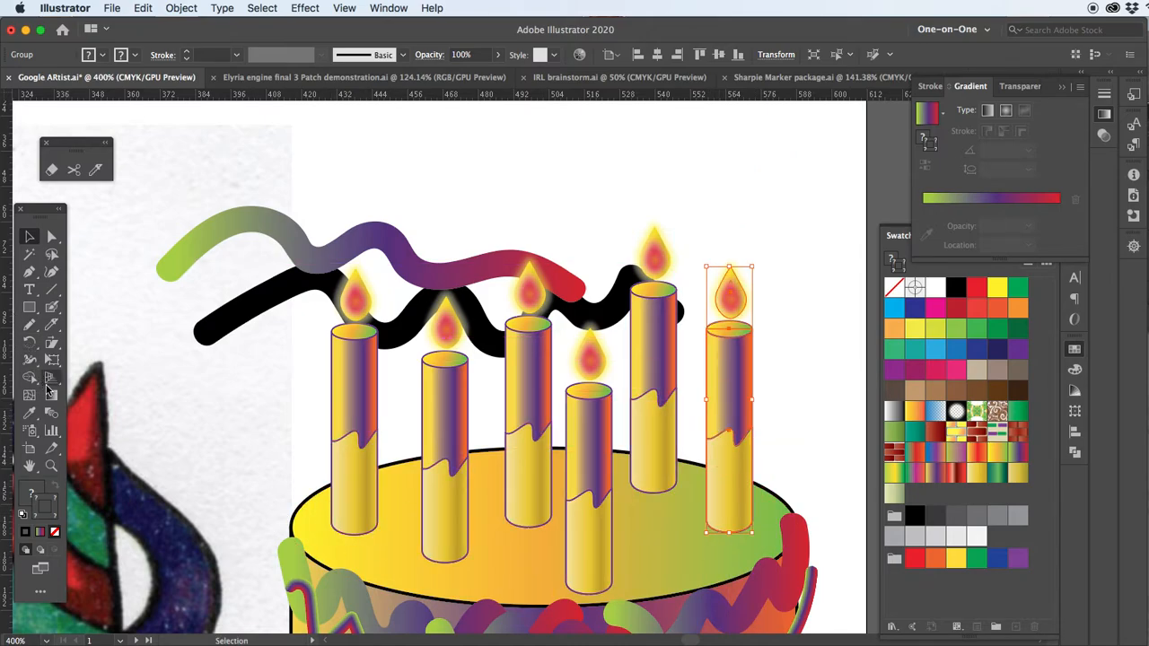
Draw an eight-pointed star on the blank area beside the first candle with the Star tool
{"action": "left_click", "coordinate": [32, 311]}
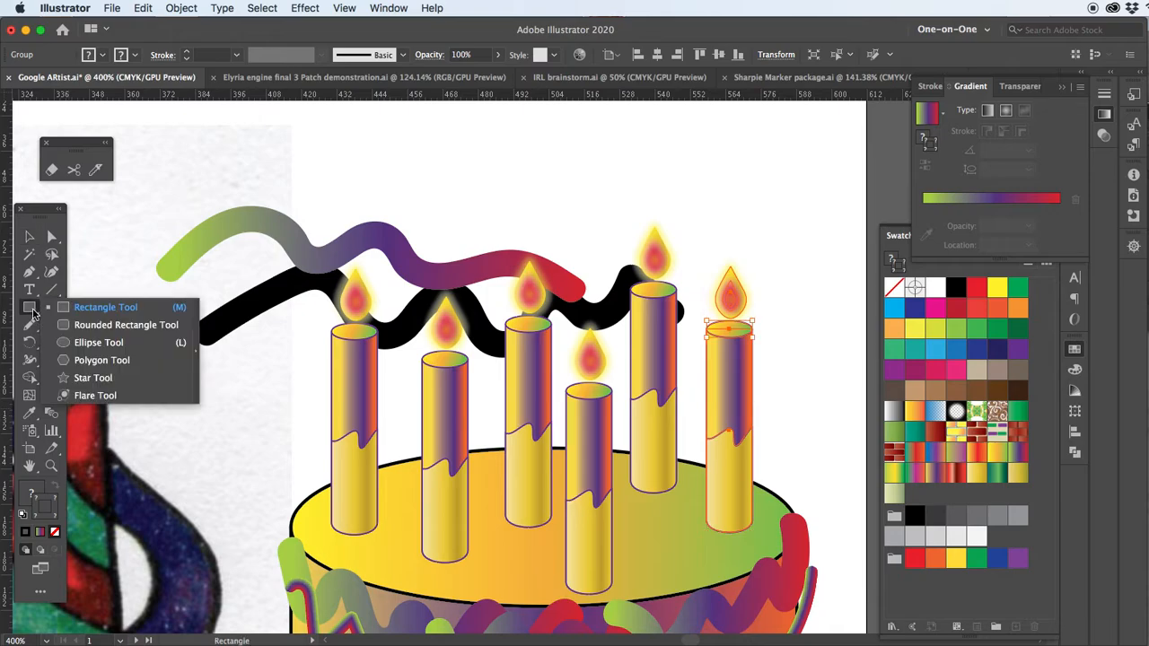
{"action": "left_click", "coordinate": [108, 383]}
{"action": "mouse_move", "coordinate": [196, 408]}
{"action": "left_mouse_down"}
{"action": "mouse_move", "coordinate": [257, 453]}
{"action": "mouse_move", "coordinate": [247, 448]}
{"action": "mouse_move", "coordinate": [223, 429]}
{"action": "mouse_move", "coordinate": [254, 447]}
{"action": "mouse_move", "coordinate": [305, 447]}
{"action": "mouse_move", "coordinate": [242, 443]}
{"action": "left_mouse_up"}
{"action": "key", "text": "Up"}
{"action": "key", "text": "Up"}
{"action": "key", "text": "Up"}
{"action": "key", "text": "Up"}
{"action": "key", "text": "Up"}
{"action": "key", "text": "Up"}
{"action": "key", "text": "Up"}
{"action": "key", "text": "Up"}
{"action": "key", "text": "Up"}
{"action": "key", "text": "Up"}
{"action": "key", "text": "Up"}
{"action": "key", "text": "Up"}
{"action": "key", "text": "Down"}
{"action": "key", "text": "Down"}
{"action": "key", "text": "Down"}
{"action": "key", "text": "Down"}
{"action": "key", "text": "Down"}
{"action": "key", "text": "Down"}
{"action": "key", "text": "Down"}
{"action": "key", "text": "Down"}
{"action": "key", "text": "Down"}
{"action": "key", "text": "Down"}
{"action": "key", "text": "Down"}
{"action": "key", "text": "Down"}
{"action": "key", "text": "Down"}
{"action": "key", "text": "Down"}
{"action": "key", "text": "Down"}
{"action": "key", "text": "Down"}
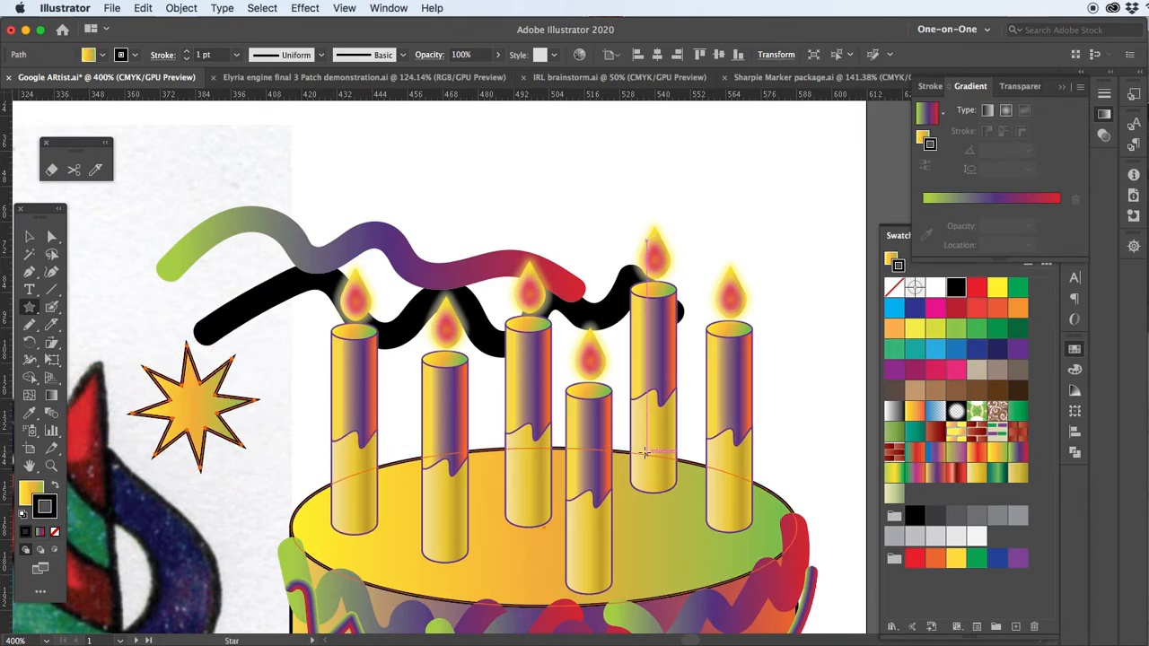
Fill the star with solid orange-red and remove its stroke
{"action": "key", "text": "i"}
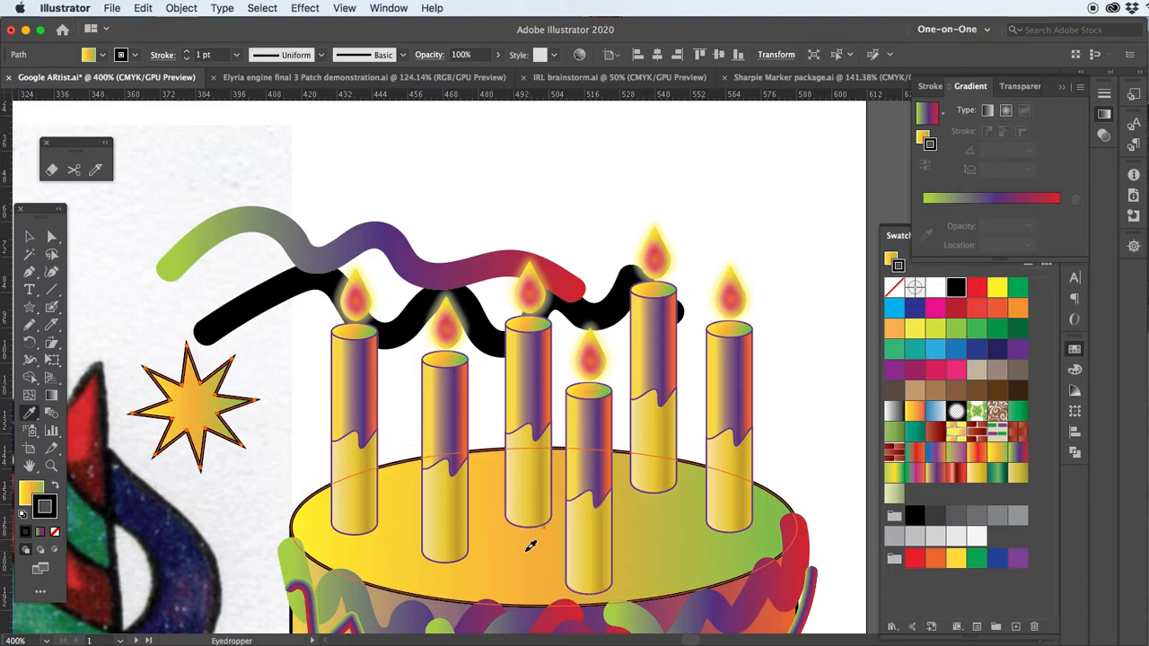
{"action": "left_click", "coordinate": [531, 546]}
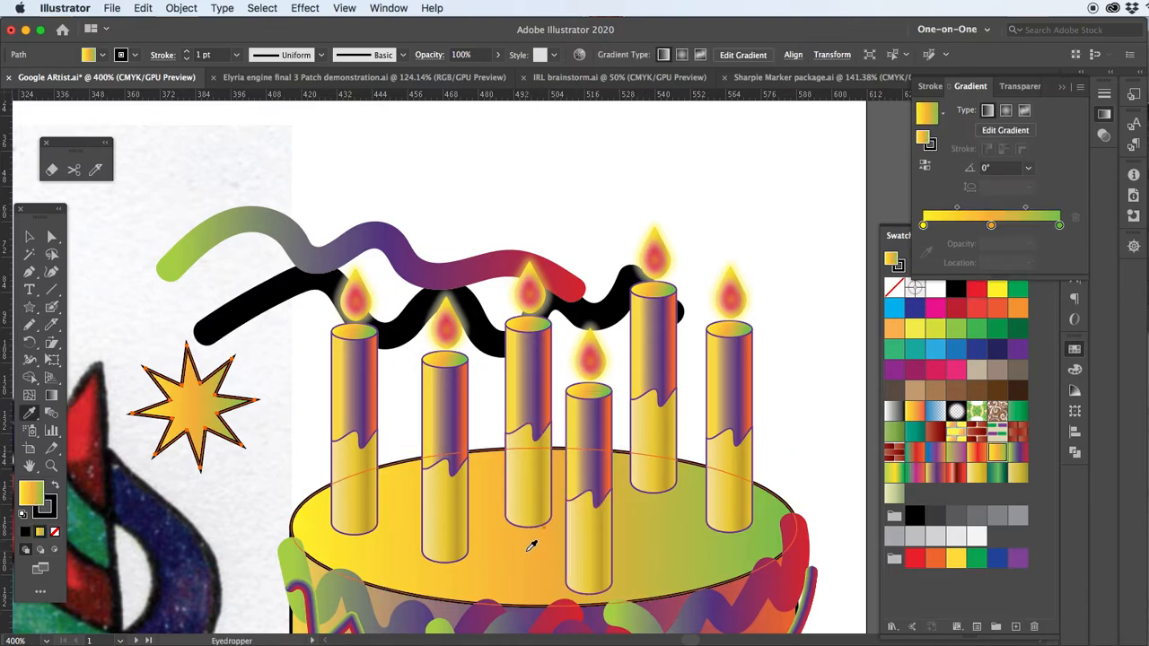
{"action": "left_click", "coordinate": [991, 314]}
{"action": "key", "text": "x"}
{"action": "left_click", "coordinate": [55, 532]}
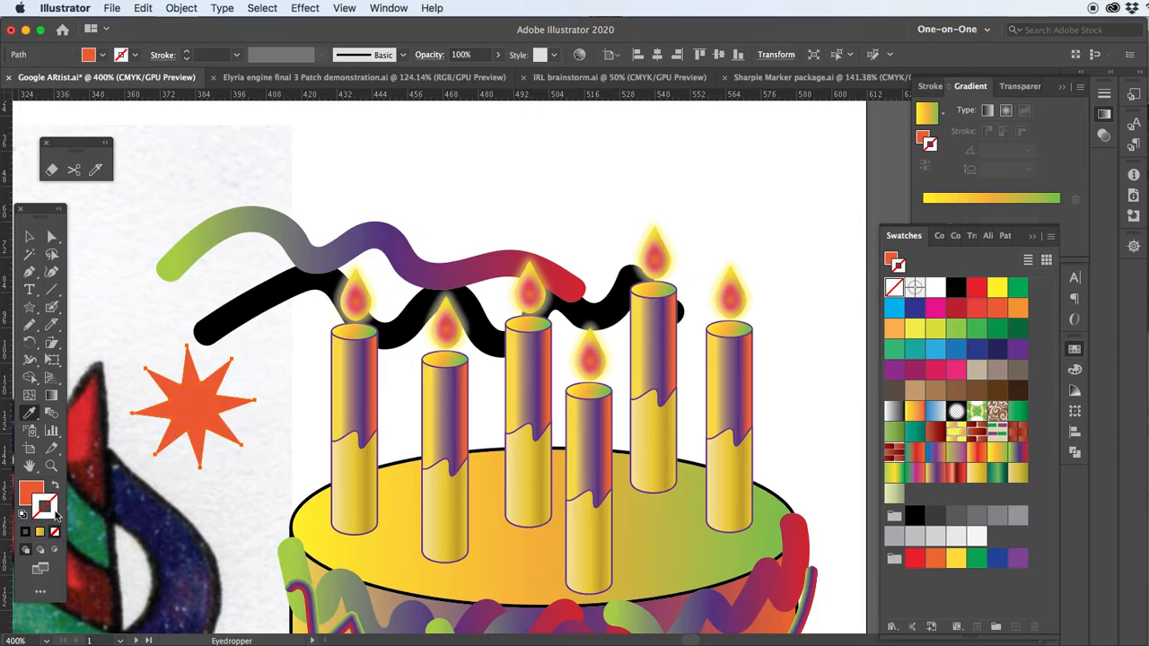
Scale the star down, flatten it and place it on the cake's top at the base of the first candle
{"action": "left_click", "coordinate": [31, 236]}
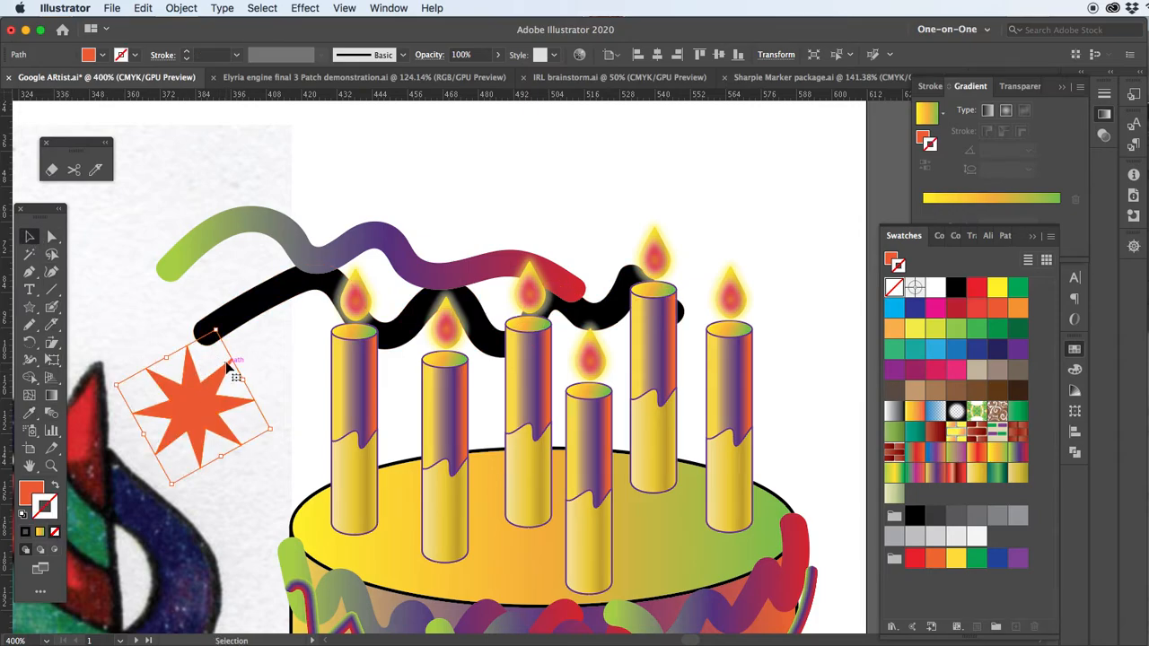
{"action": "left_click_drag", "start_coordinate": [201, 400], "coordinate": [235, 404]}
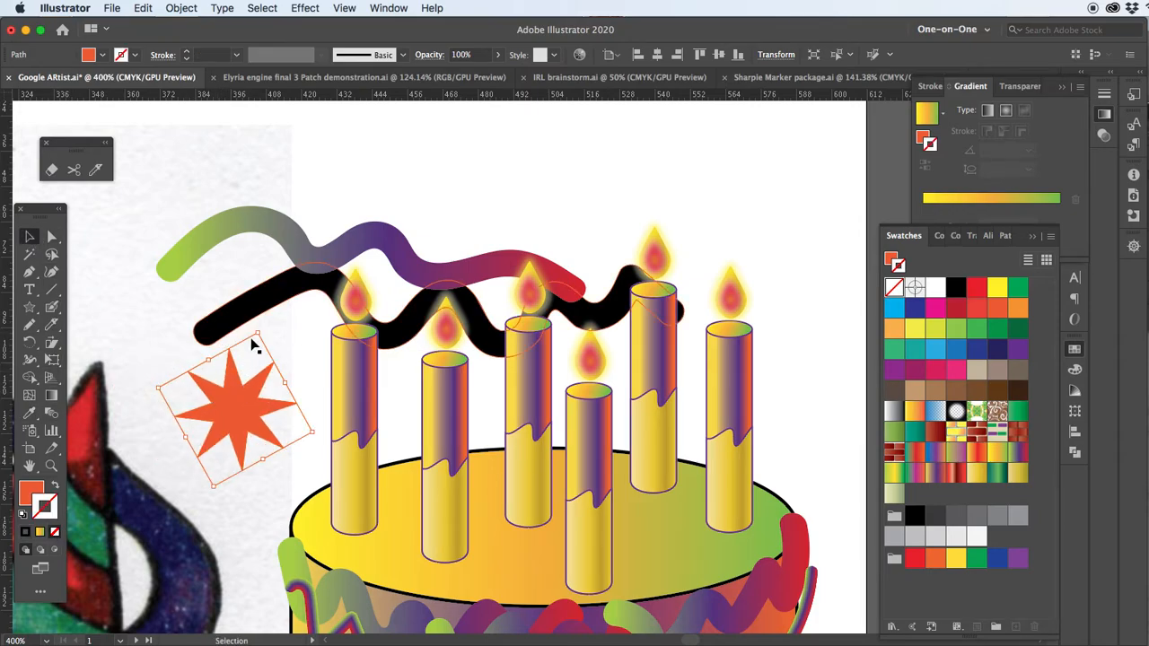
{"action": "left_click_drag", "start_coordinate": [259, 328], "coordinate": [232, 380]}
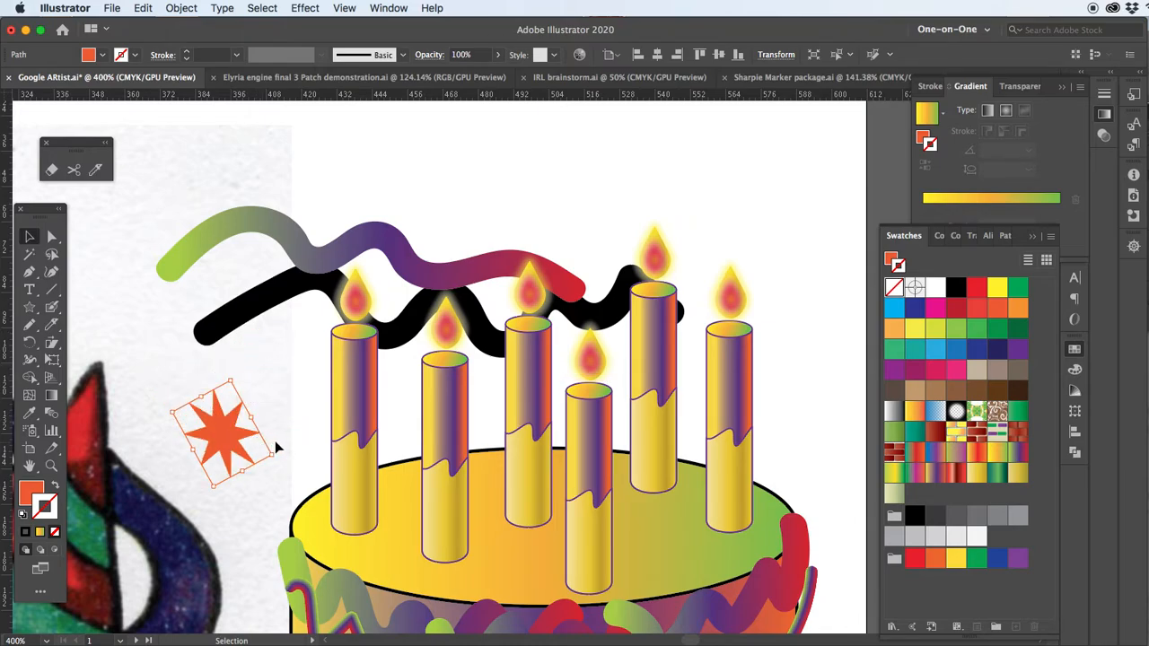
{"action": "left_click_drag", "start_coordinate": [276, 460], "coordinate": [362, 524]}
{"action": "left_click", "coordinate": [415, 513]}
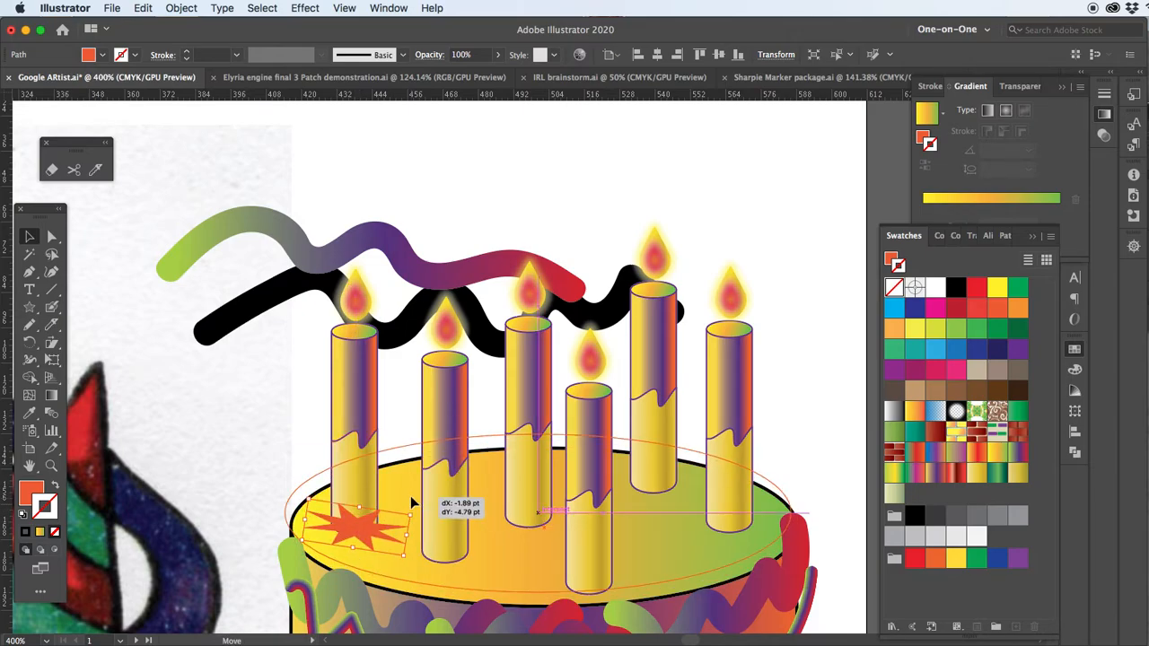
Level the orange-red star and centre it on the base of the first candle
{"action": "left_click", "coordinate": [364, 535]}
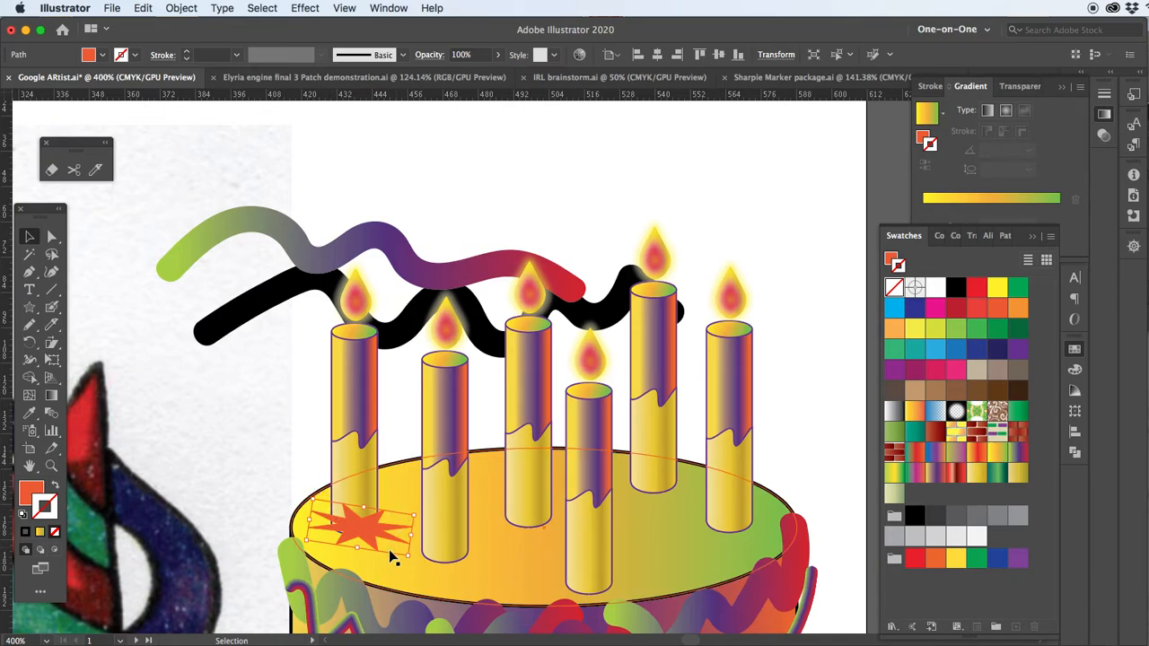
{"action": "scroll", "coordinate": [390, 551], "scroll_direction": "up", "scroll_amount": 2}
{"action": "left_click_drag", "start_coordinate": [232, 445], "coordinate": [224, 459]}
{"action": "left_click_drag", "start_coordinate": [328, 509], "coordinate": [316, 512]}
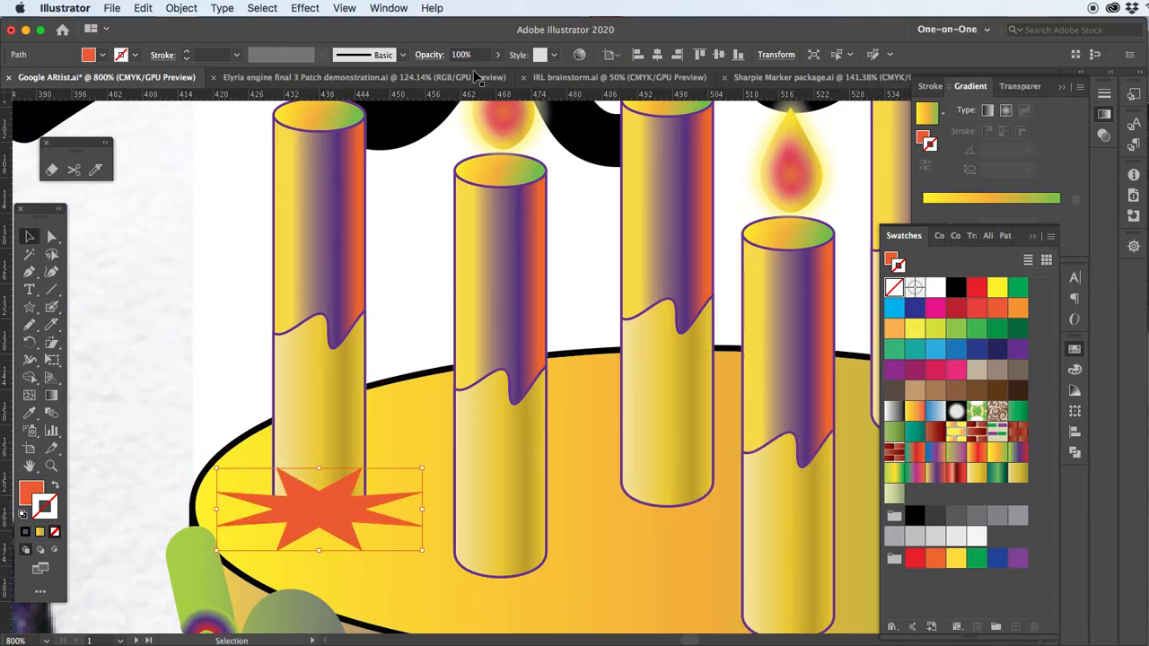
Soften the star with a Gaussian Blur effect of 4 pixels radius
{"action": "left_click", "coordinate": [305, 9]}
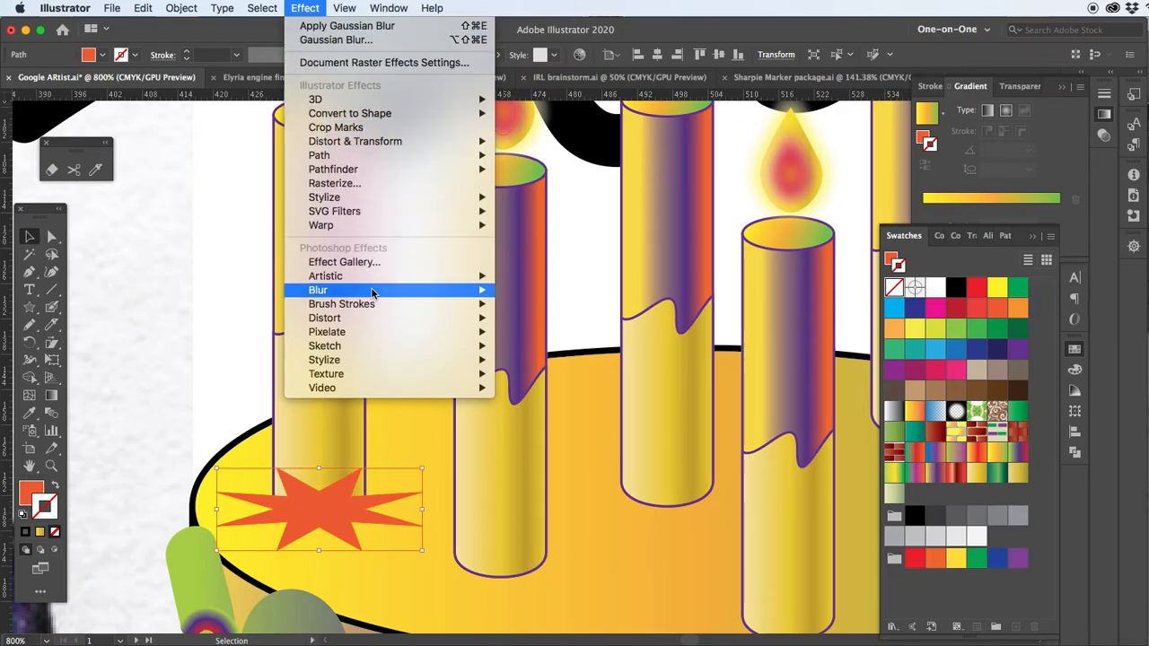
{"action": "left_click", "coordinate": [503, 292]}
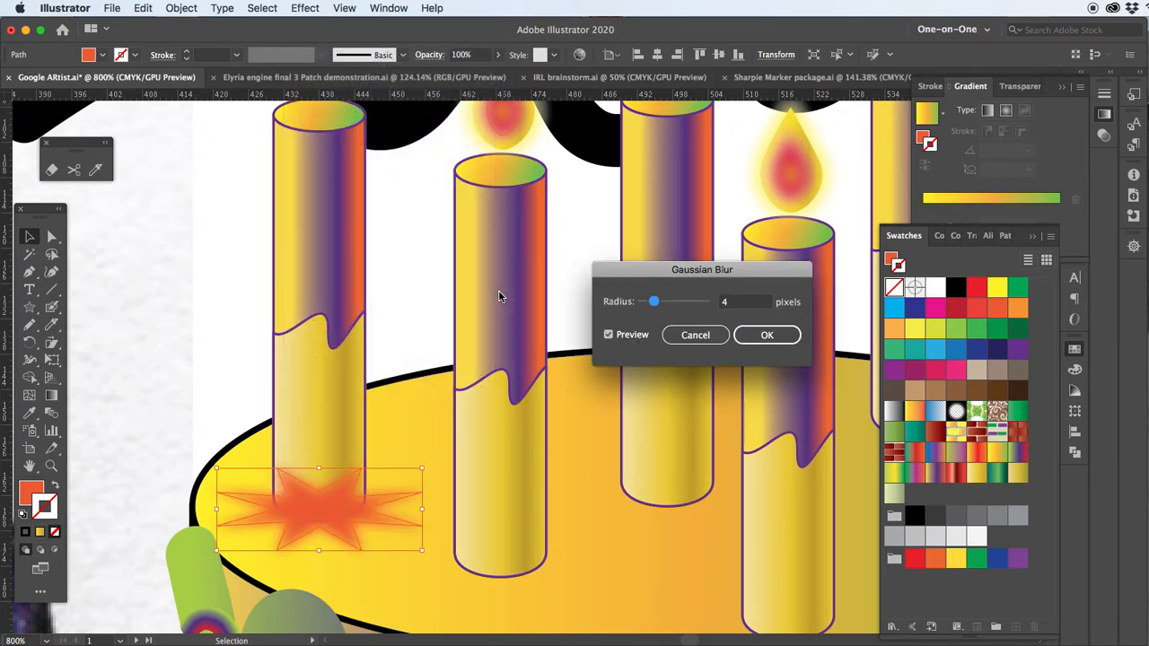
{"action": "left_click", "coordinate": [752, 339]}
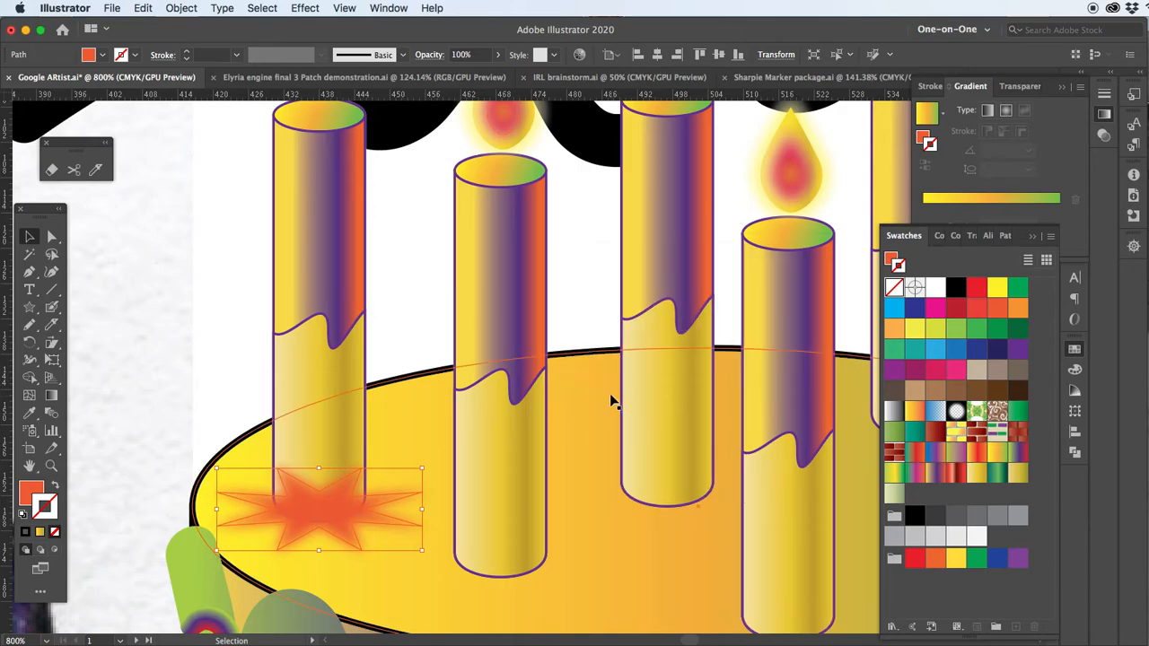
Delete the five other candles, keeping only the first candle with its blurred star
{"action": "key", "text": "super+minus"}
{"action": "key", "text": "super+minus"}
{"action": "left_click_drag", "start_coordinate": [544, 285], "coordinate": [382, 352]}
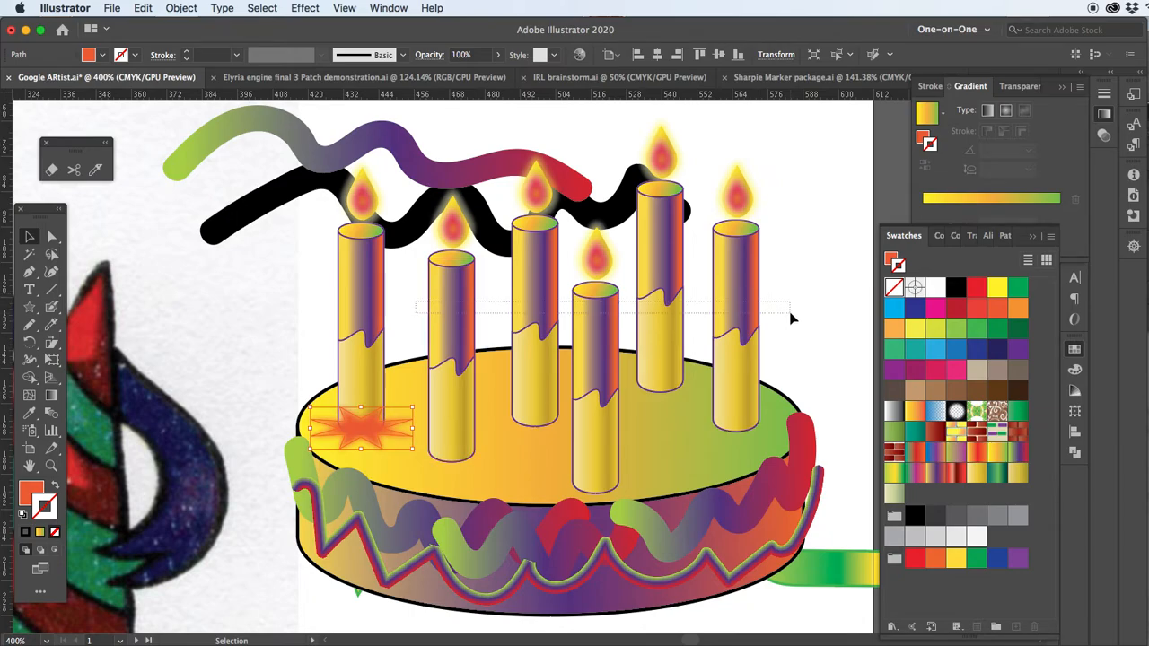
{"action": "left_click_drag", "start_coordinate": [793, 318], "coordinate": [790, 316]}
{"action": "key", "text": "Delete"}
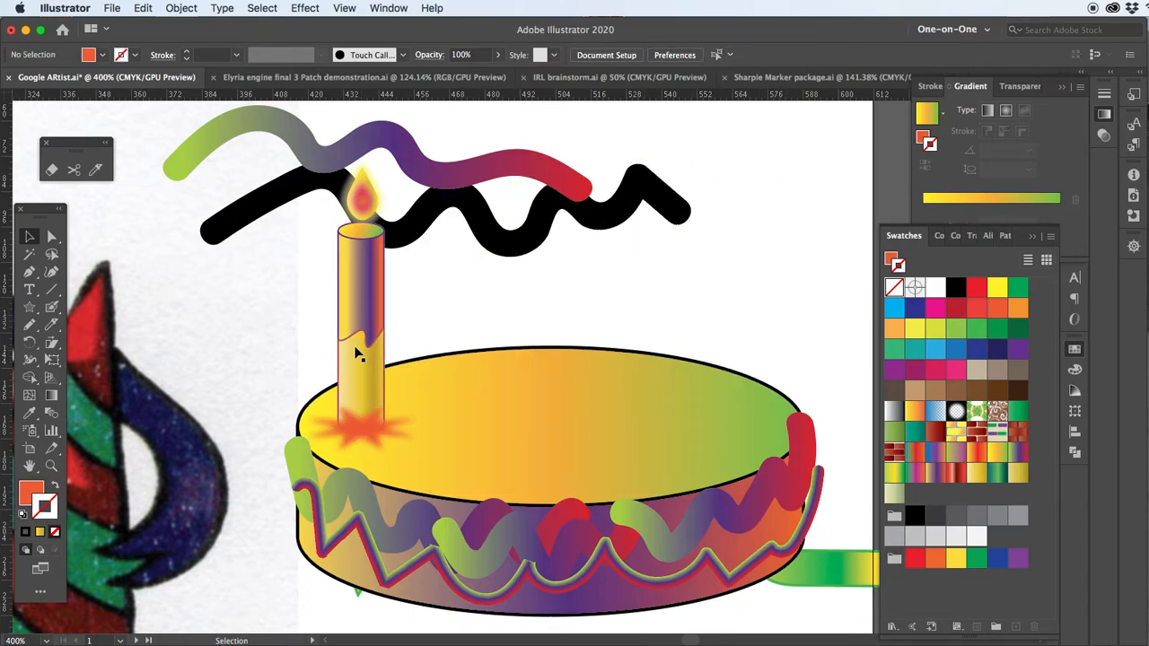
Bring the first candle in front of its star and duplicate the pair four times at even spacing across the cake
{"action": "left_click", "coordinate": [366, 364]}
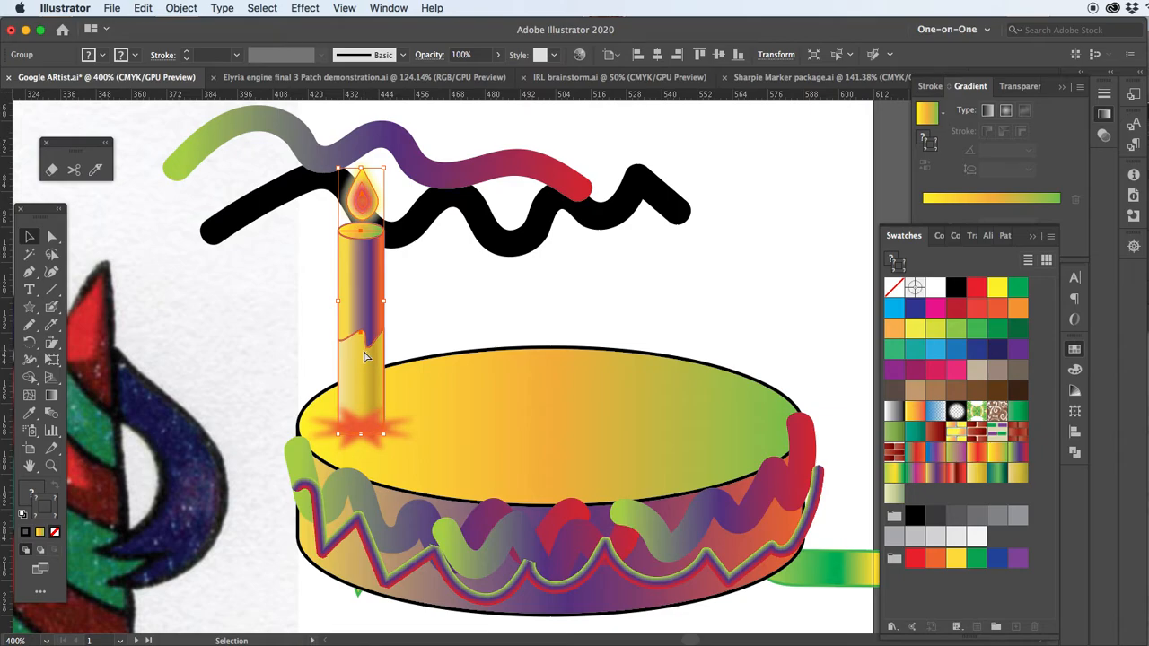
{"action": "left_click", "coordinate": [376, 445], "text": "shift"}
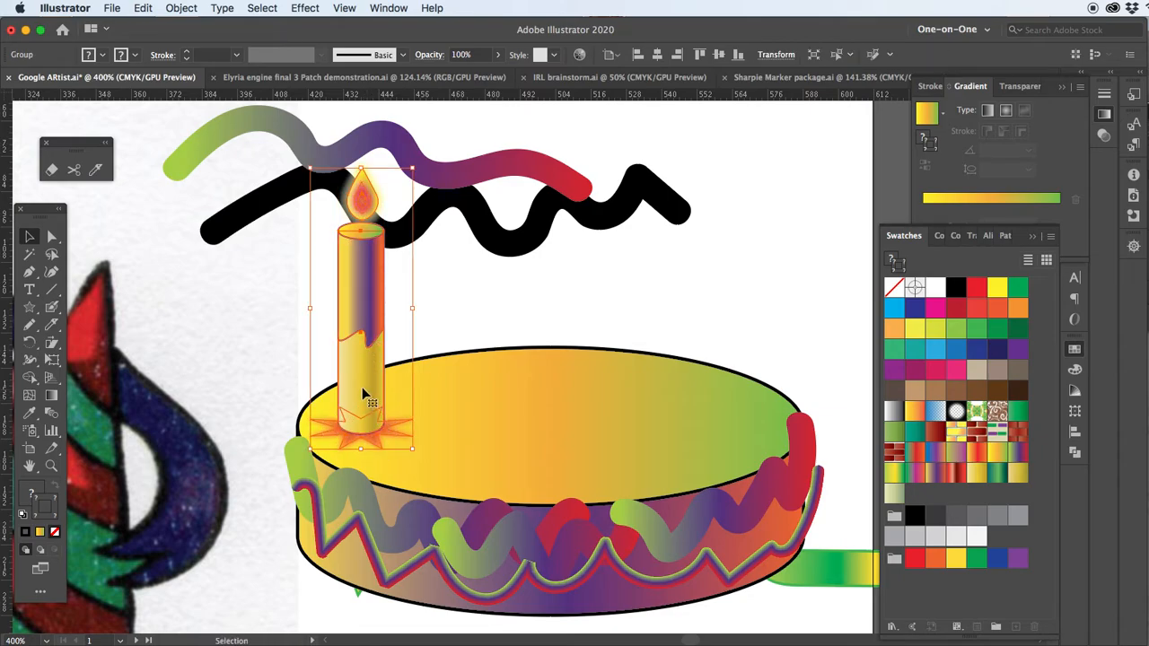
{"action": "left_click_drag", "start_coordinate": [357, 395], "coordinate": [449, 368]}
{"action": "key", "text": "super+d"}
{"action": "key", "text": "super+d"}
{"action": "key", "text": "super+d"}
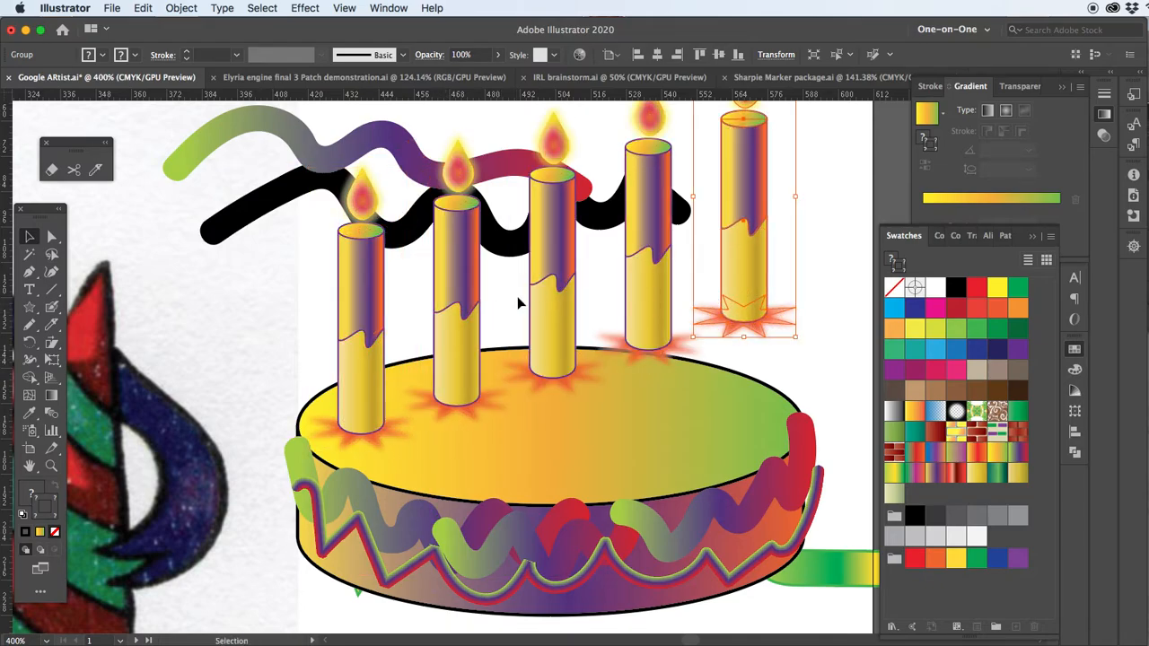
Reposition the last three candle-and-star copies at staggered depths on the cake's top
{"action": "left_click_drag", "start_coordinate": [542, 292], "coordinate": [489, 379]}
{"action": "left_click_drag", "start_coordinate": [647, 274], "coordinate": [588, 327]}
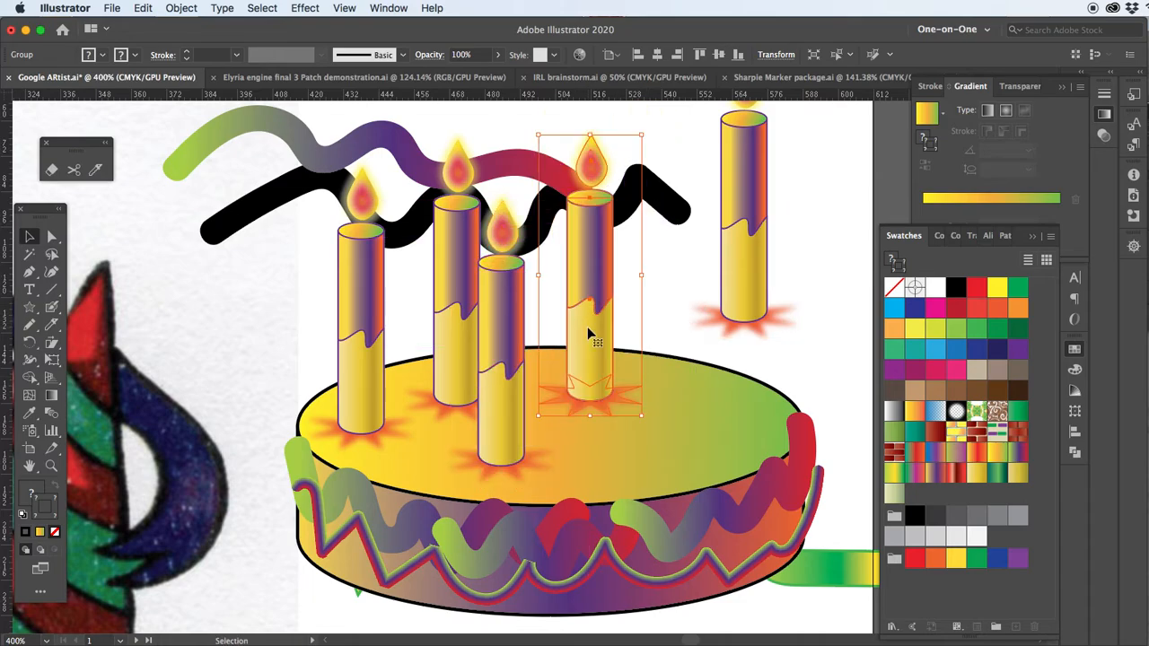
{"action": "left_click_drag", "start_coordinate": [731, 269], "coordinate": [680, 400]}
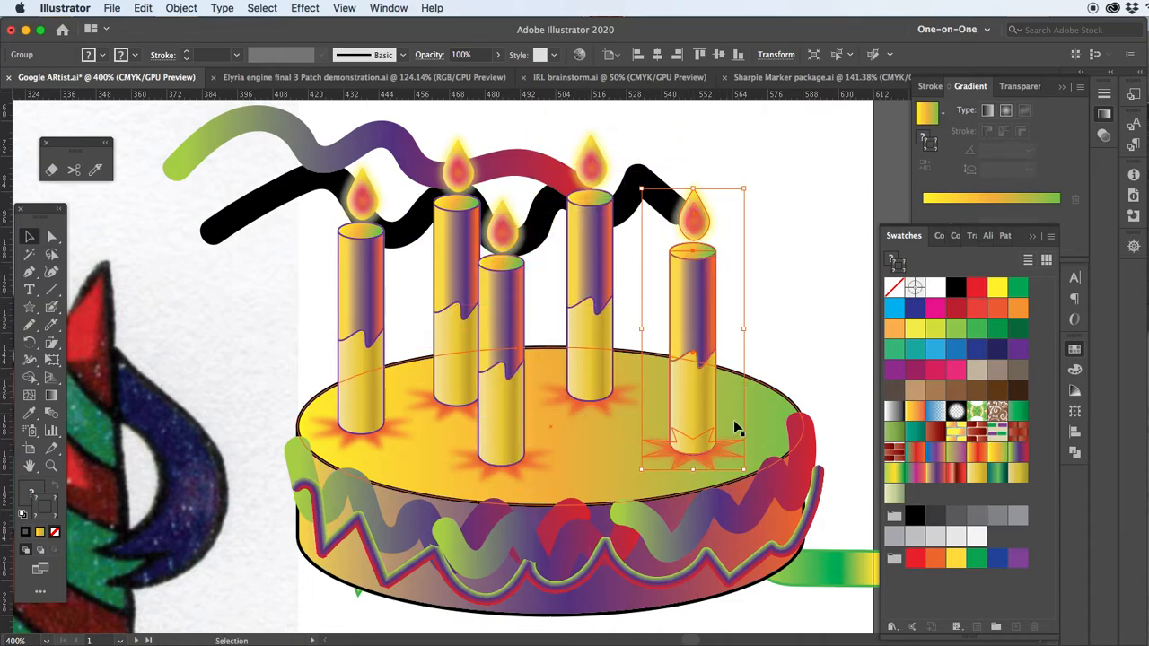
Delete the wavy gradient and black practice strokes behind the candles
{"action": "left_click", "coordinate": [197, 136]}
{"action": "key", "text": "Delete"}
{"action": "left_click_drag", "start_coordinate": [680, 437], "coordinate": [614, 388]}
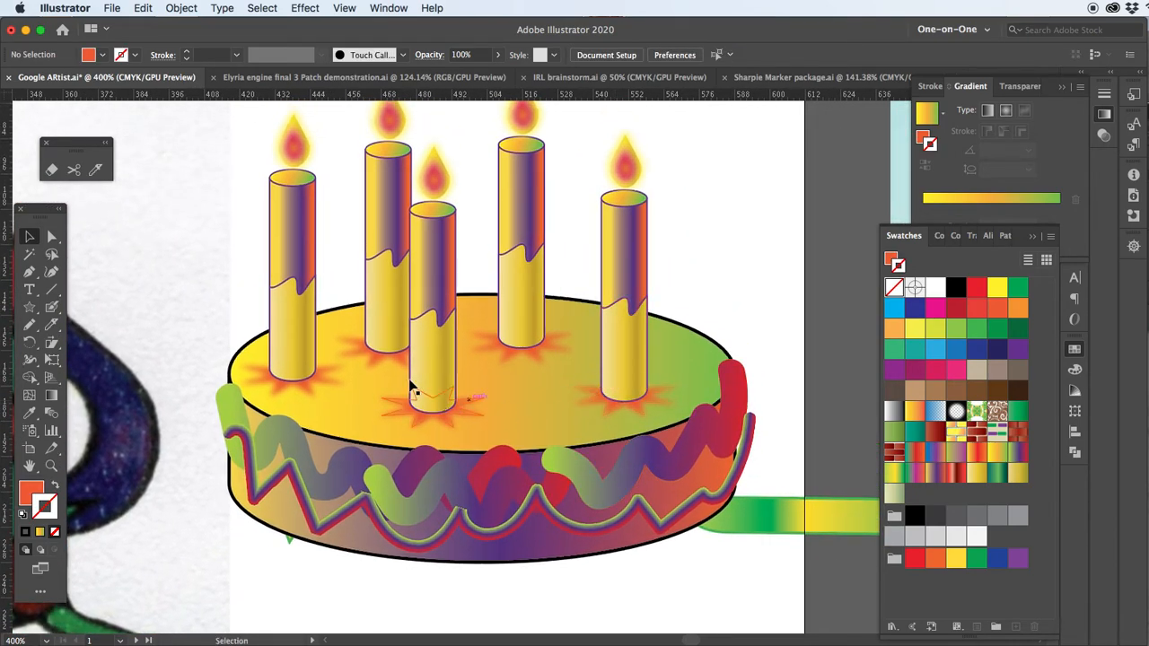
Select the cake tier together with its icing, leaving the candles out, and group it
{"action": "key", "text": "super+minus"}
{"action": "key", "text": "super+minus"}
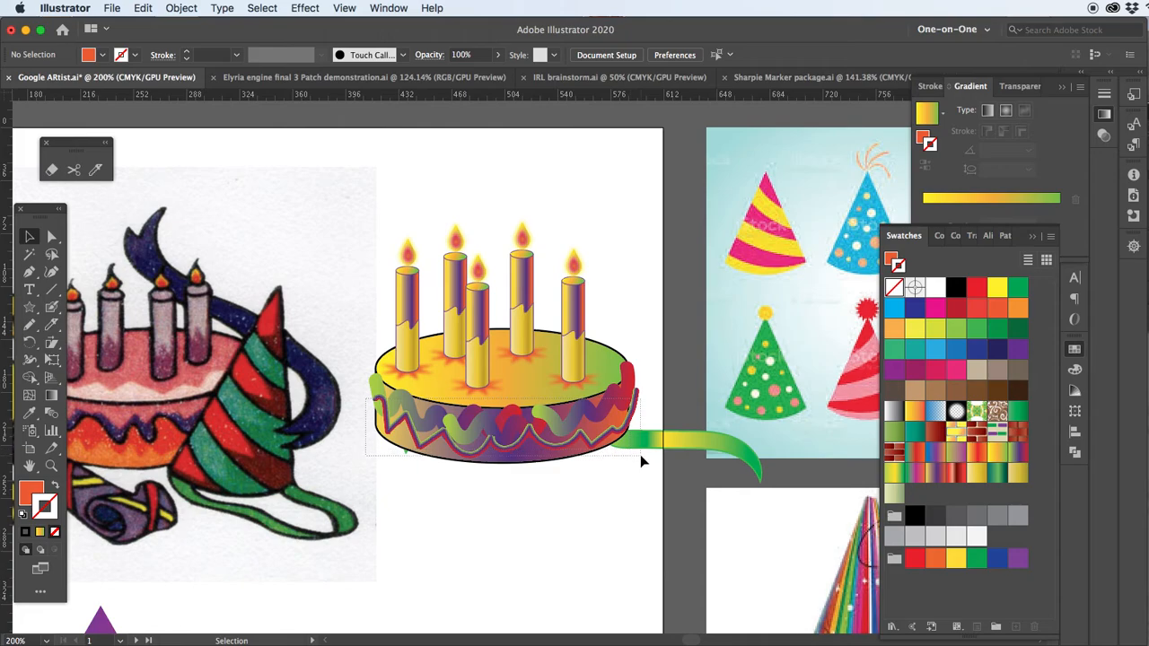
{"action": "left_click", "coordinate": [640, 455]}
{"action": "left_click_drag", "start_coordinate": [623, 439], "coordinate": [644, 505]}
{"action": "key", "text": "super+z"}
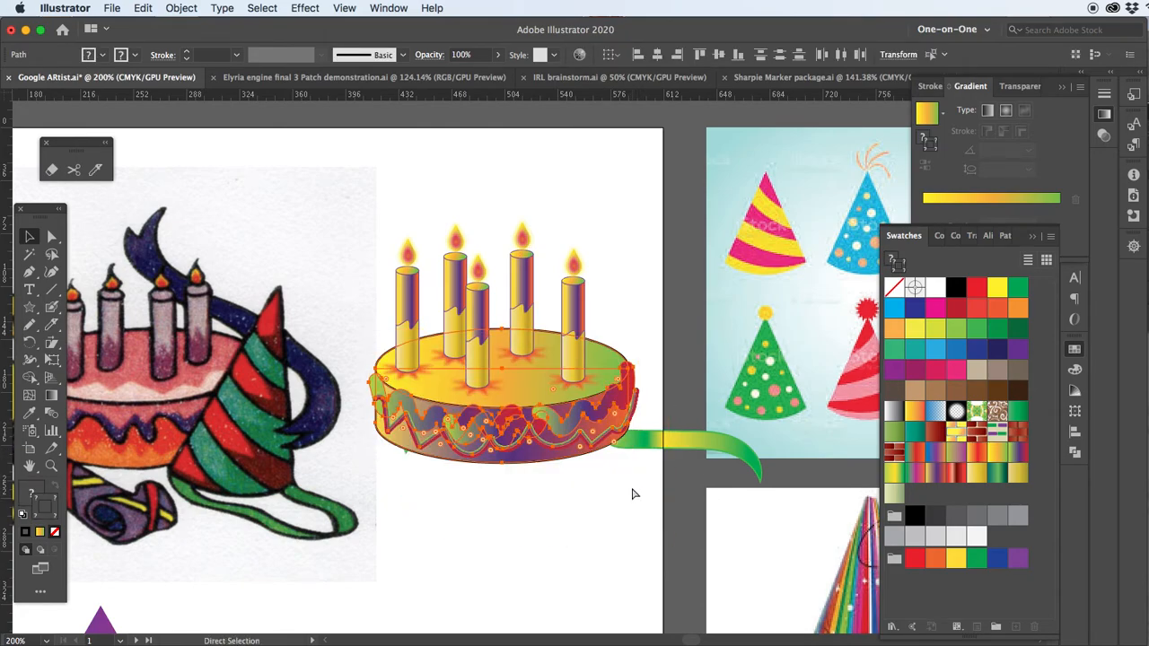
Duplicate the tier below the original, enlarge the copy and send it behind as a second tier
{"action": "left_click_drag", "start_coordinate": [542, 437], "coordinate": [536, 509]}
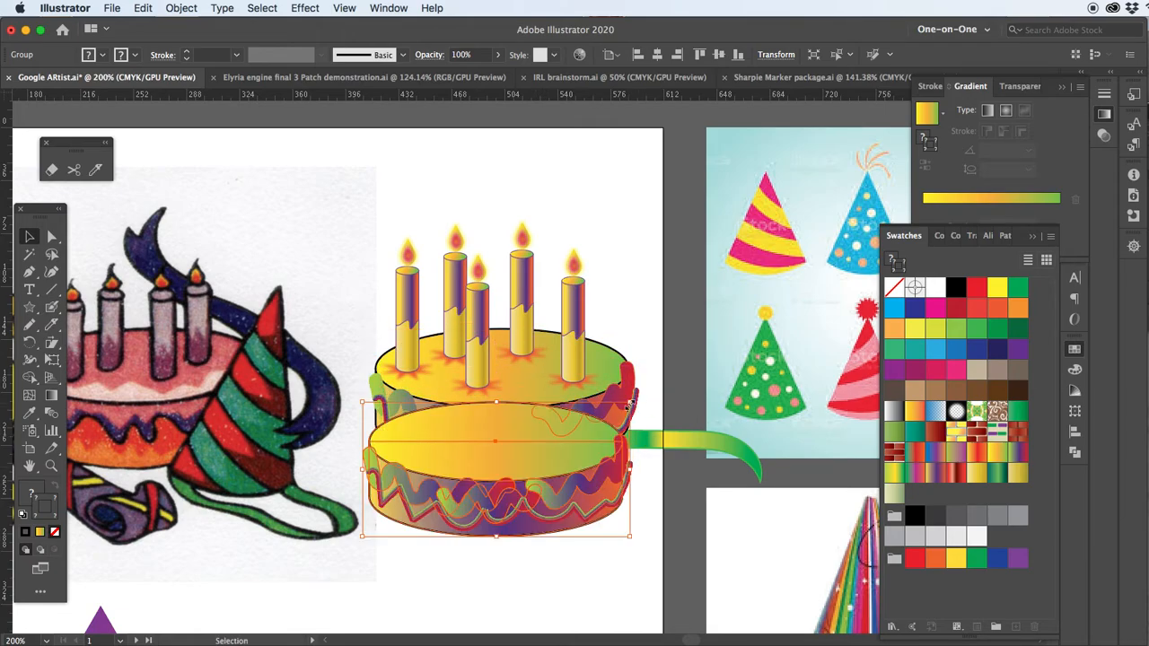
{"action": "left_click_drag", "start_coordinate": [630, 405], "coordinate": [659, 392]}
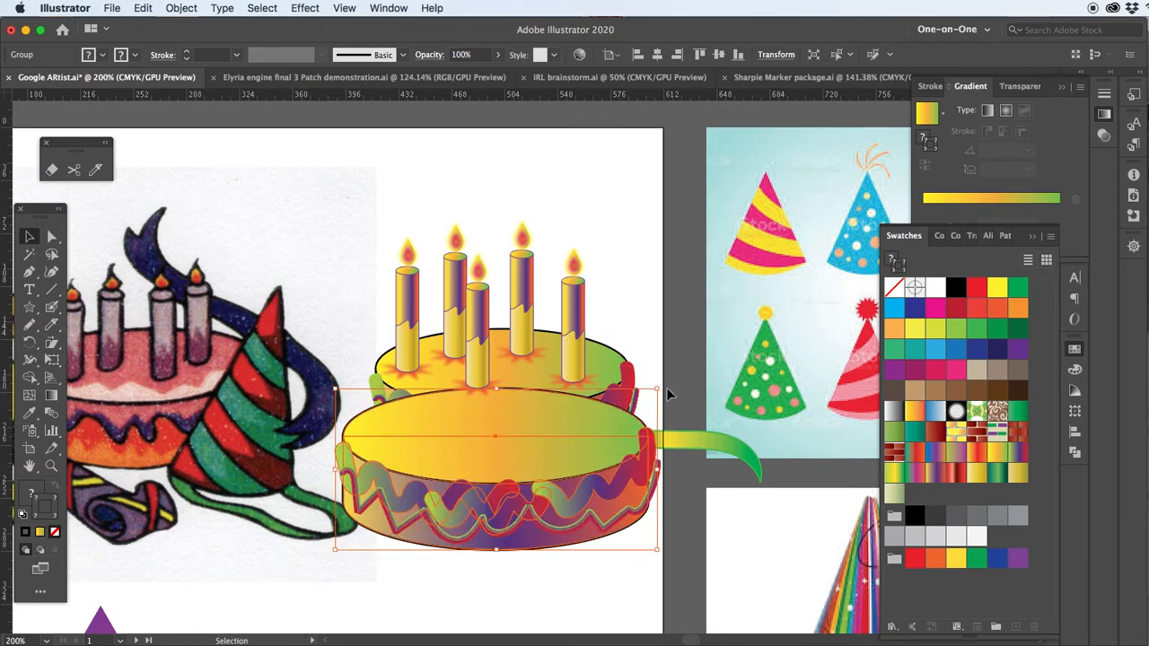
{"action": "key", "text": "super+bracketleft"}
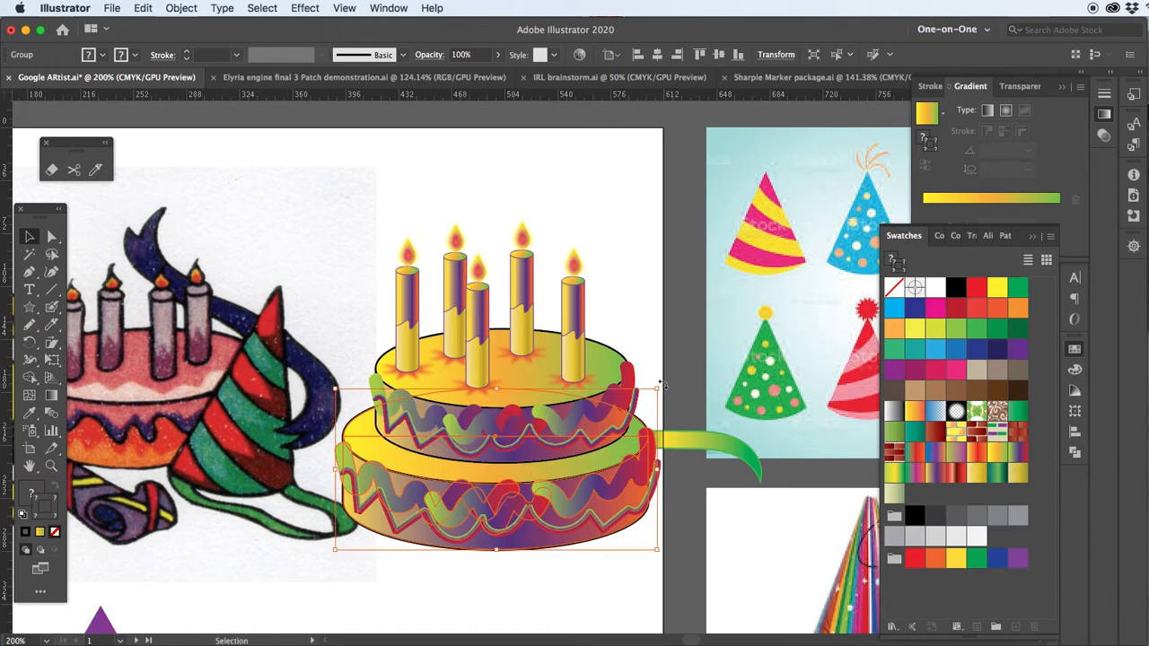
Duplicate the second tier downward, enlarge the copy and place it behind as the cake's wider bottom tier
{"action": "left_click_drag", "start_coordinate": [544, 441], "coordinate": [515, 369]}
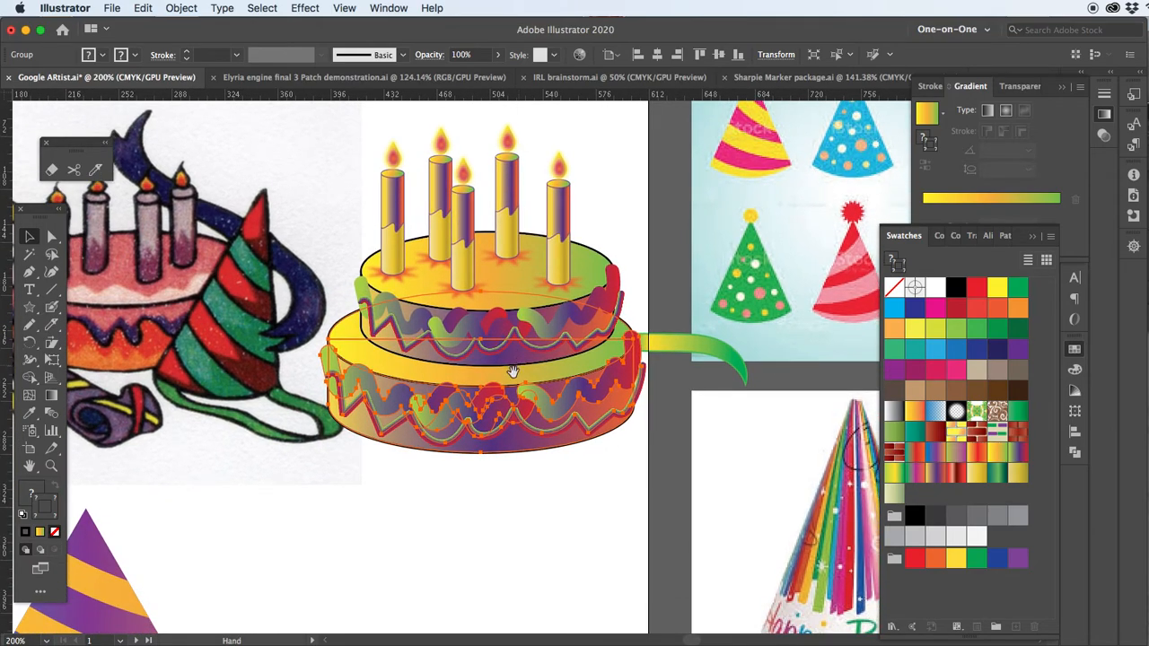
{"action": "left_click_drag", "start_coordinate": [481, 429], "coordinate": [483, 485]}
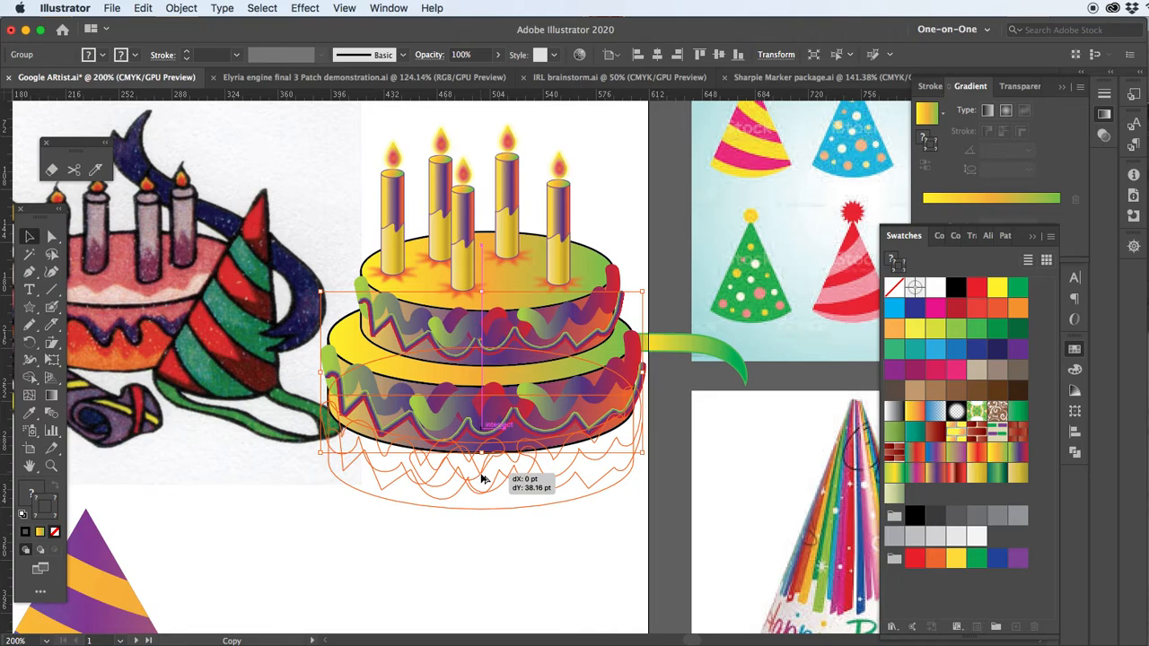
{"action": "left_click_drag", "start_coordinate": [642, 350], "coordinate": [685, 328]}
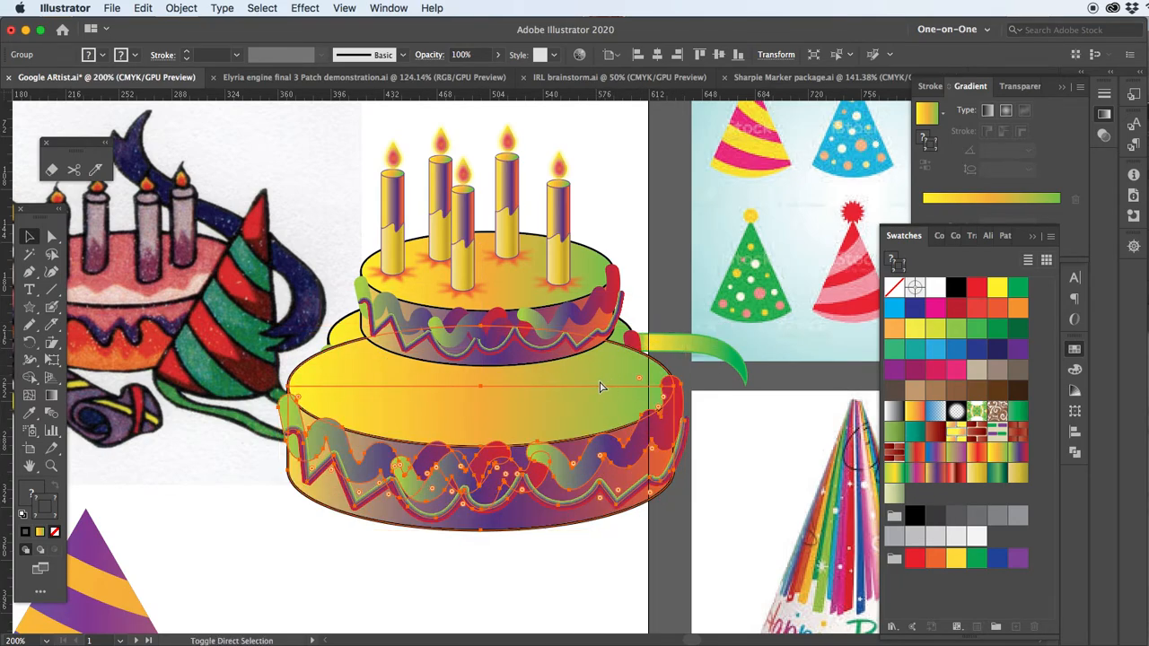
{"action": "key", "text": "super+bracketleft"}
{"action": "left_click_drag", "start_coordinate": [509, 487], "coordinate": [509, 502]}
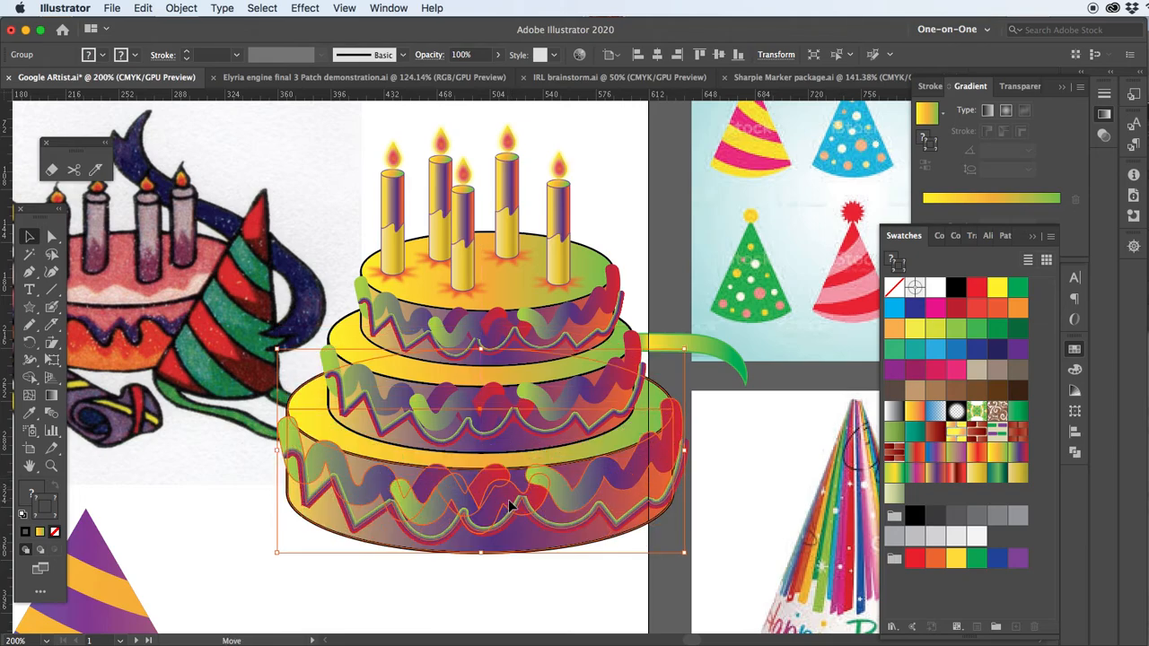
{"action": "left_click", "coordinate": [323, 150]}
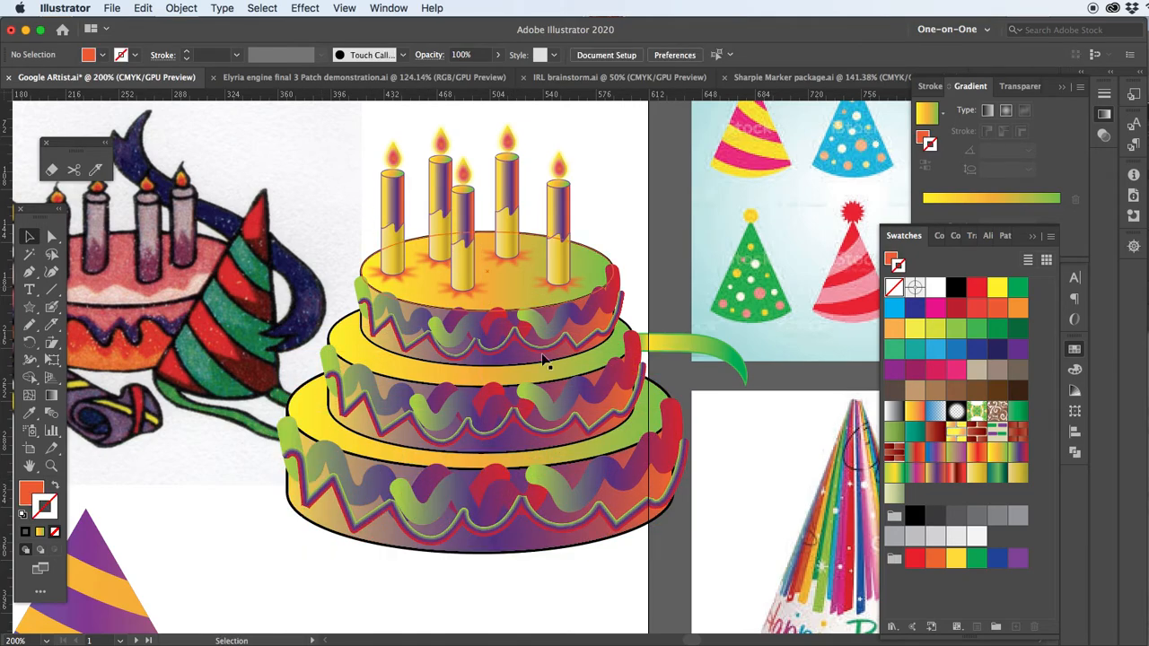
Hide the Party hat layer so only the Cake layer is shown
{"action": "left_click", "coordinate": [1071, 167]}
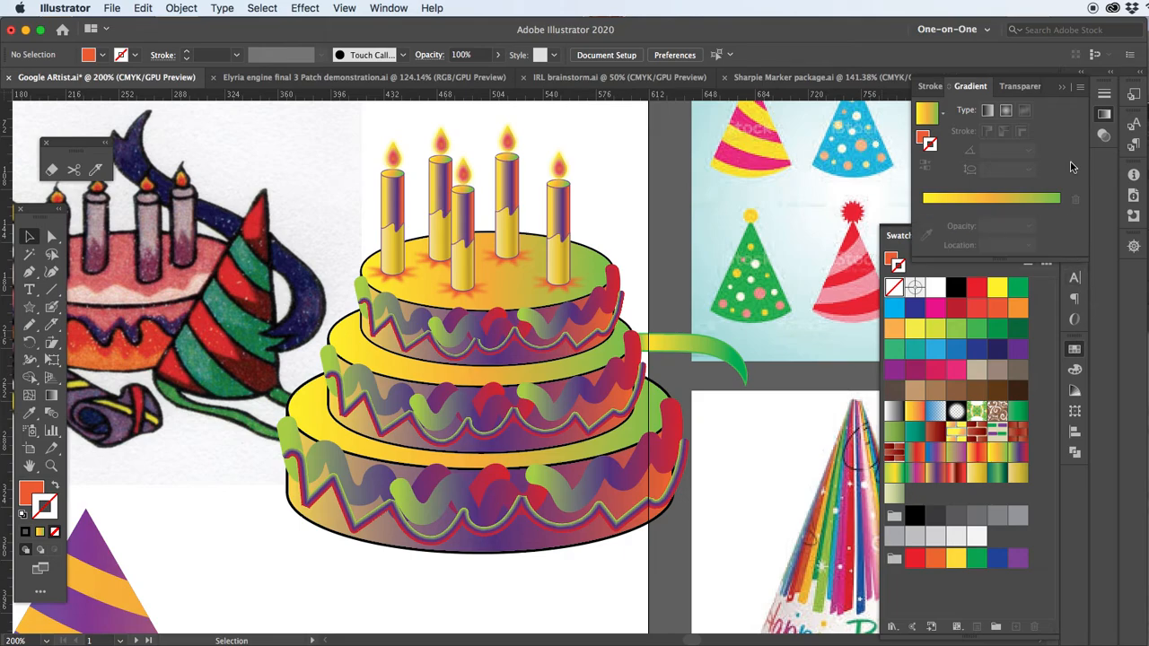
{"action": "left_click", "coordinate": [1062, 88]}
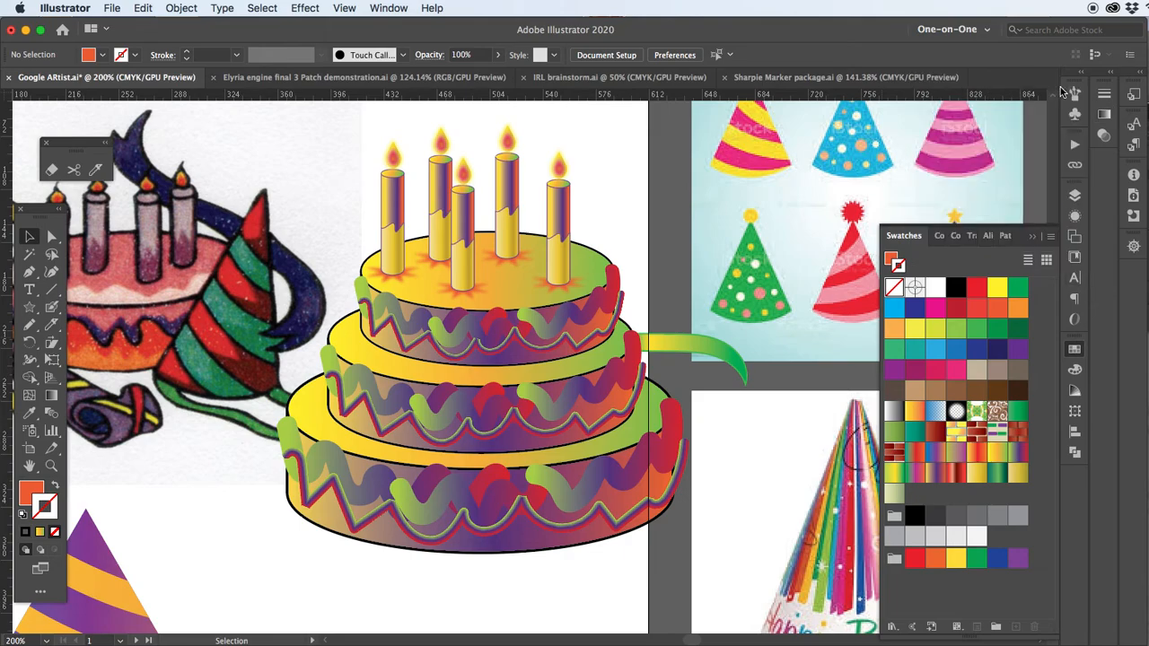
{"action": "left_click", "coordinate": [1074, 196]}
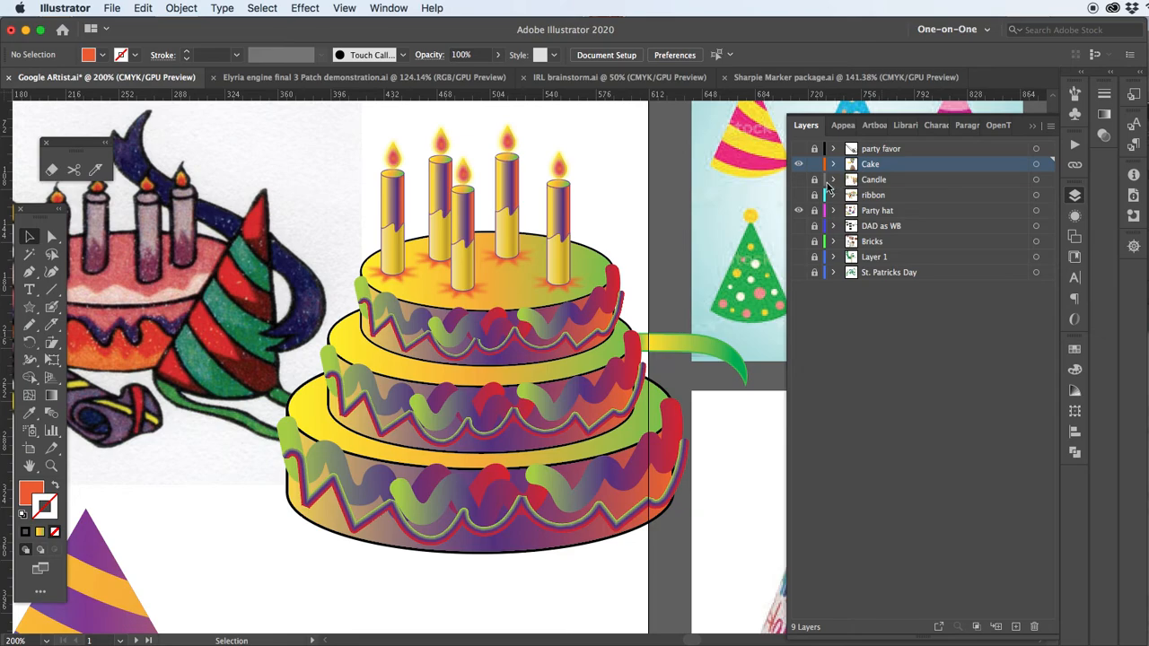
{"action": "left_click", "coordinate": [799, 213]}
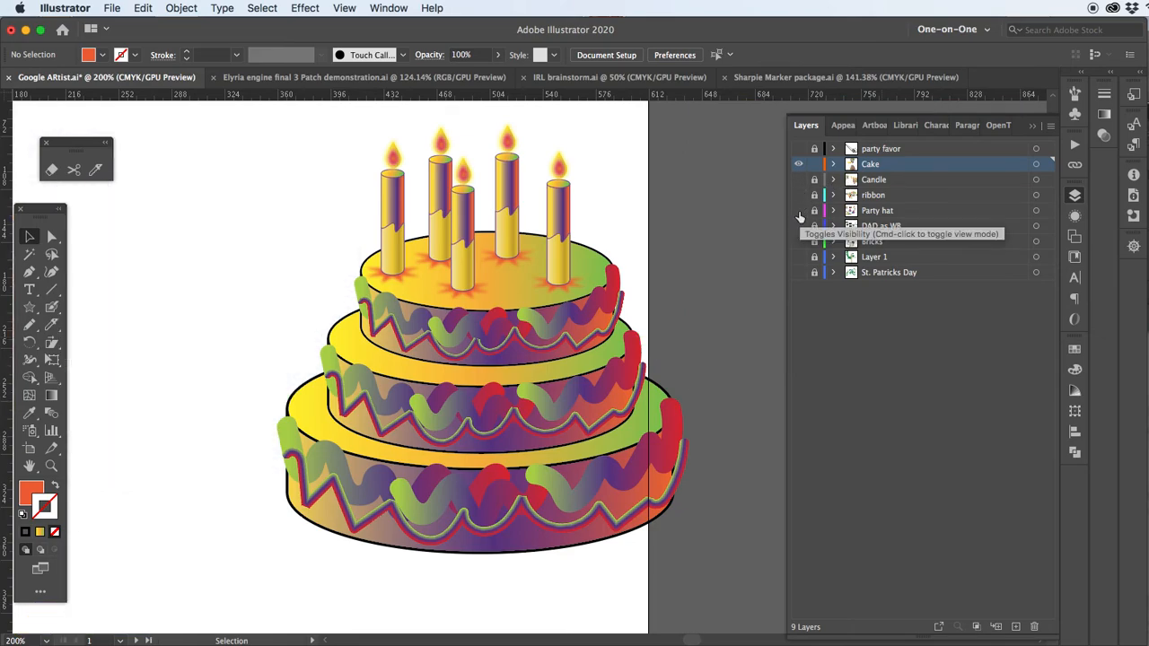
Select the whole three-tier cake with its candles and move it fully onto the white artboard
{"action": "left_click_drag", "start_coordinate": [314, 147], "coordinate": [601, 473]}
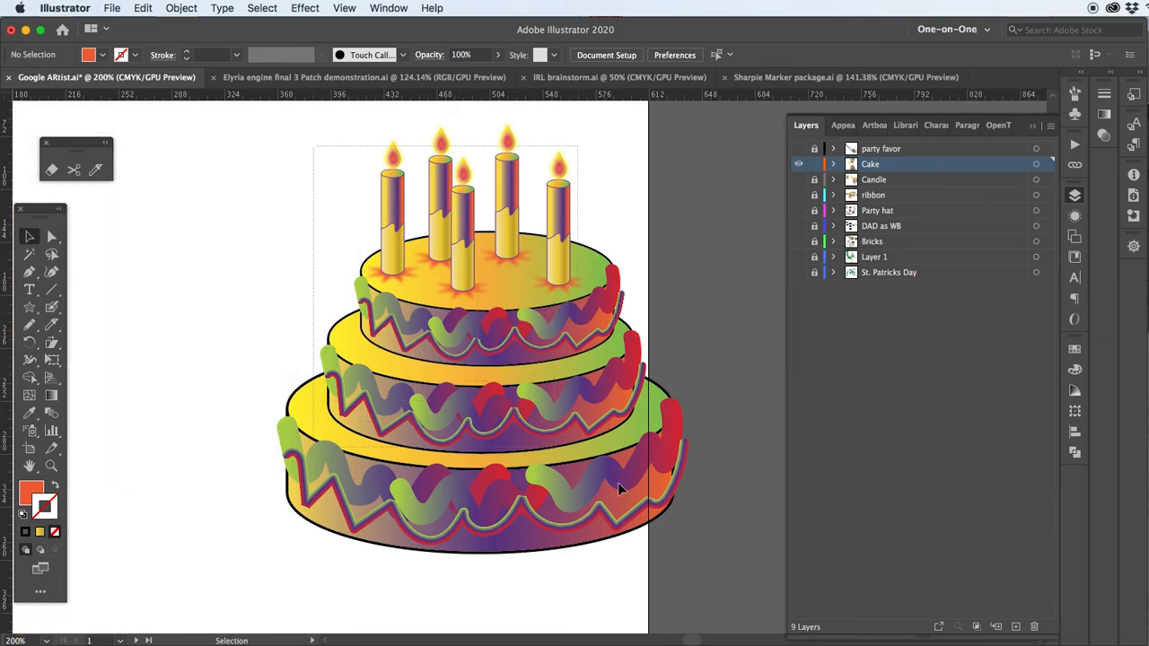
{"action": "left_click_drag", "start_coordinate": [697, 569], "coordinate": [691, 564]}
{"action": "left_click_drag", "start_coordinate": [619, 489], "coordinate": [522, 486]}
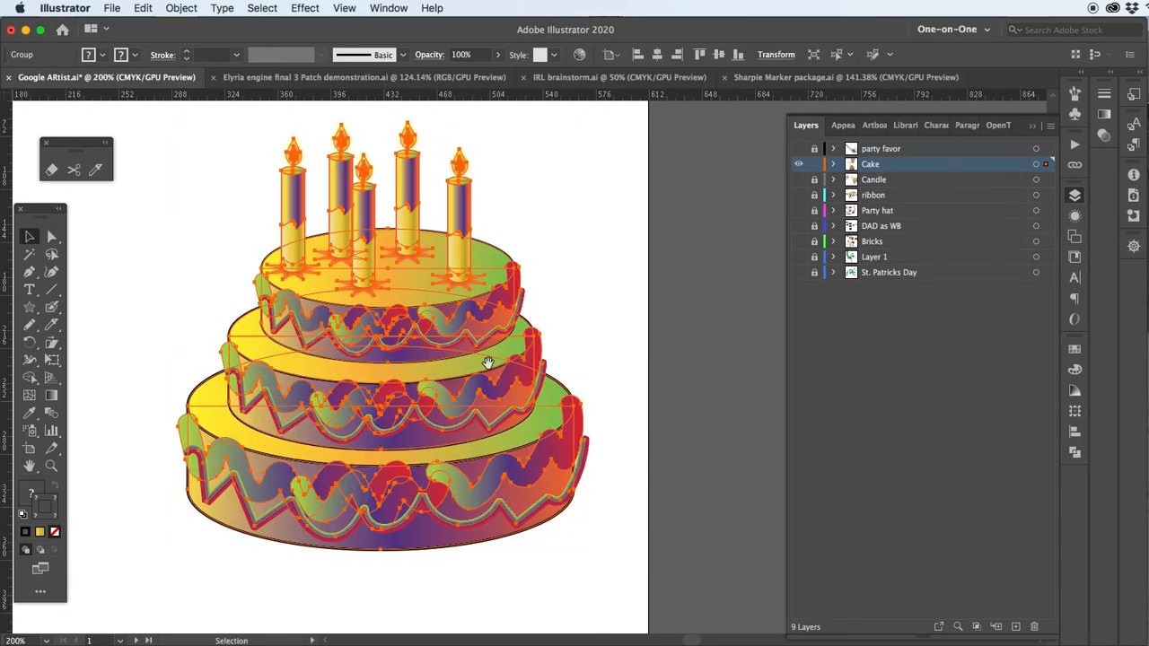
{"action": "left_click_drag", "start_coordinate": [488, 368], "coordinate": [563, 404]}
{"action": "left_click", "coordinate": [234, 315]}
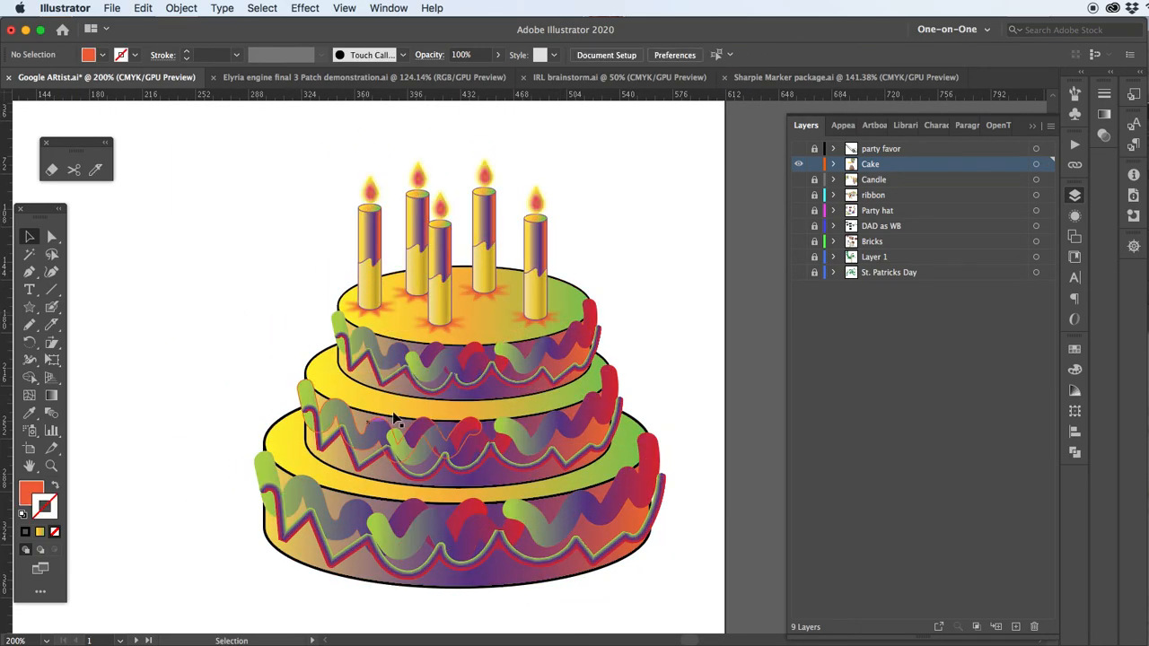